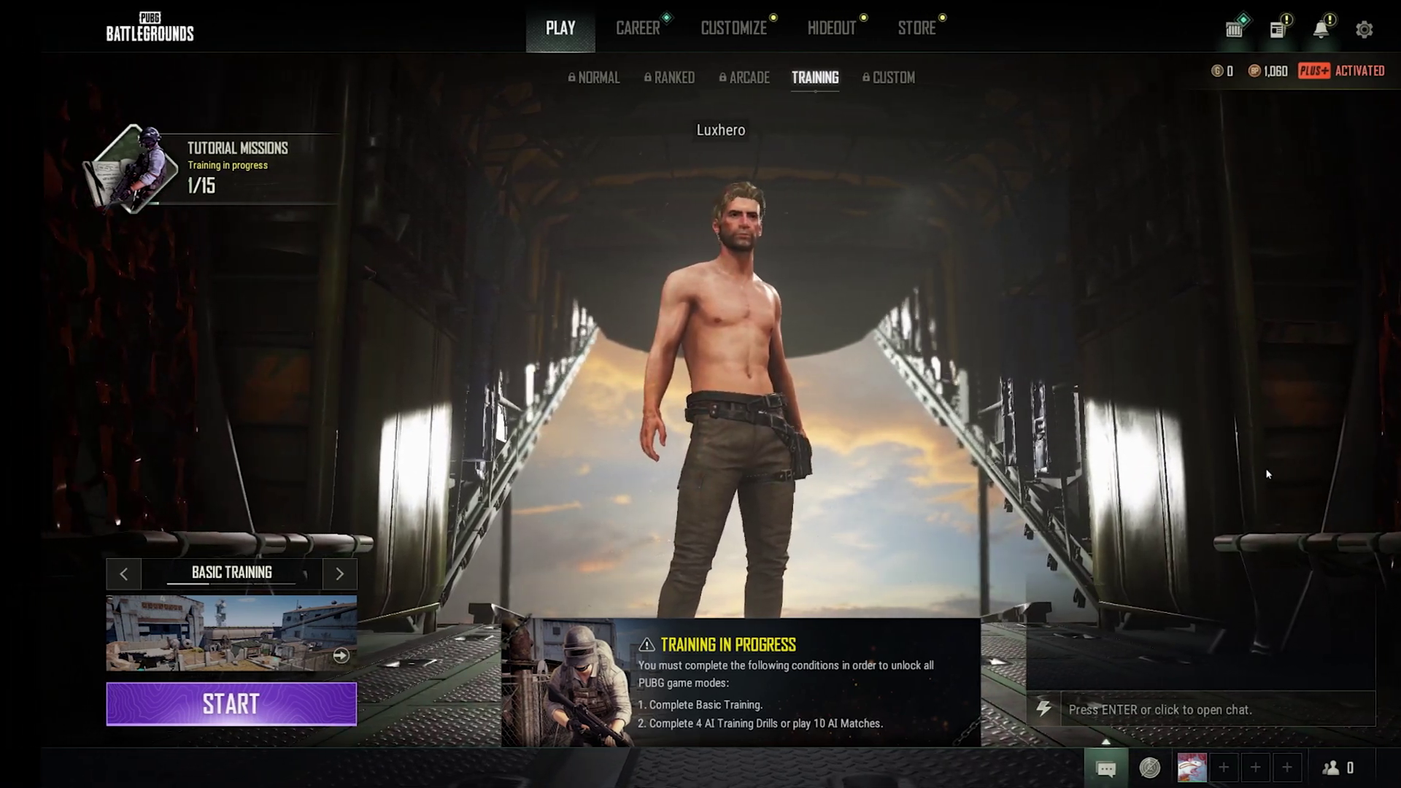
- In PUBG's Gameplay settings, leave Network Debug Statistics under Network set to Enable
{"action": "key", "text": "Escape"}
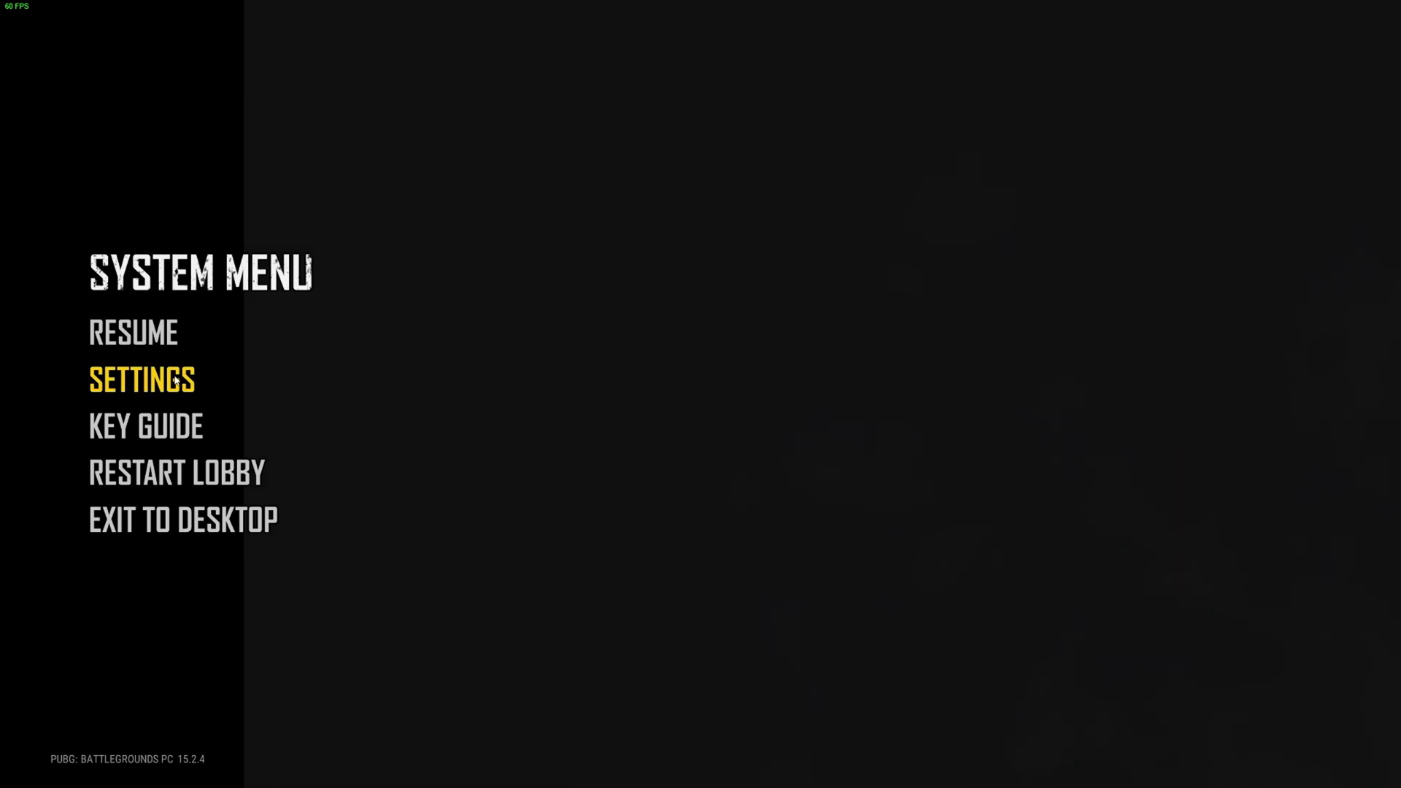
{"action": "left_click", "coordinate": [175, 380]}
{"action": "left_click", "coordinate": [893, 90]}
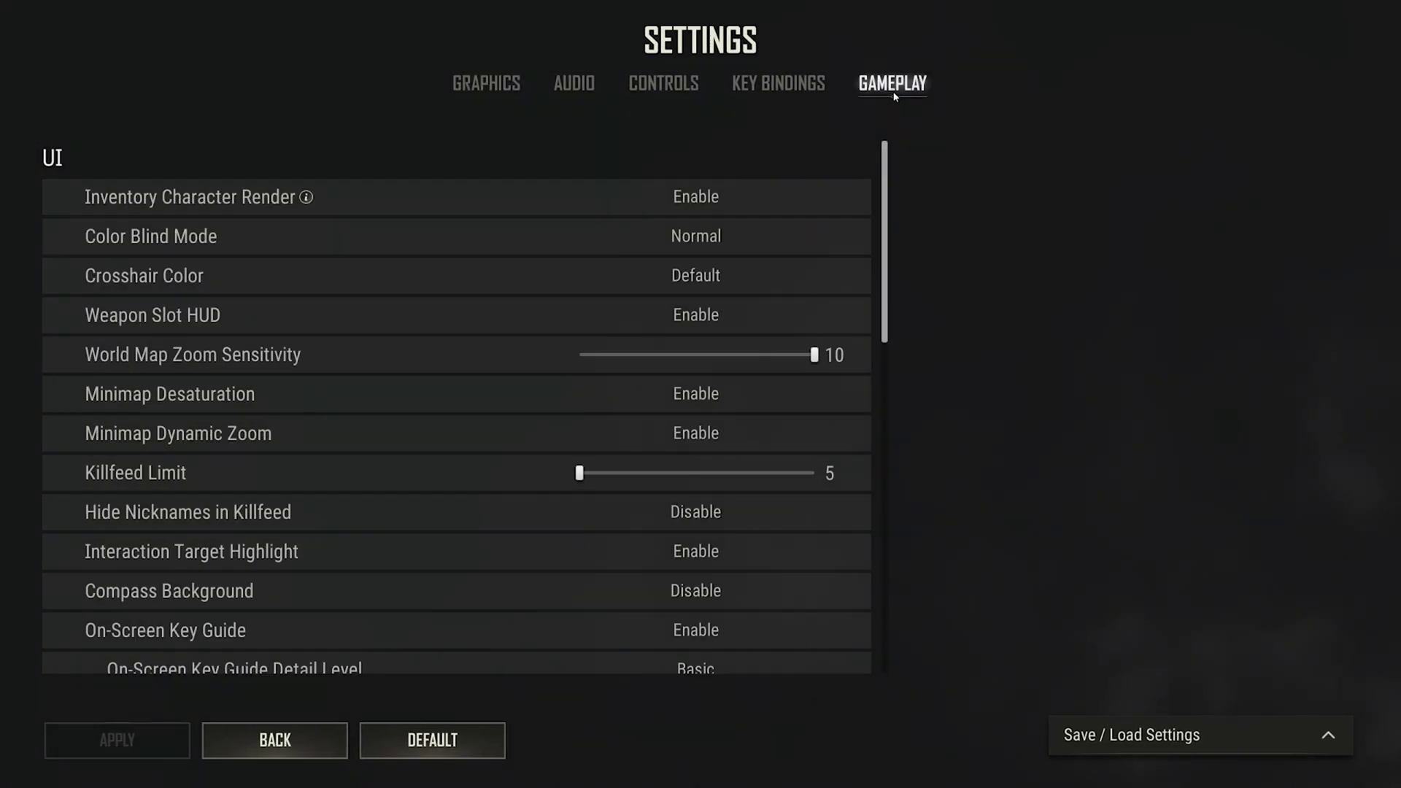
{"action": "left_click_drag", "start_coordinate": [888, 160], "coordinate": [888, 496]}
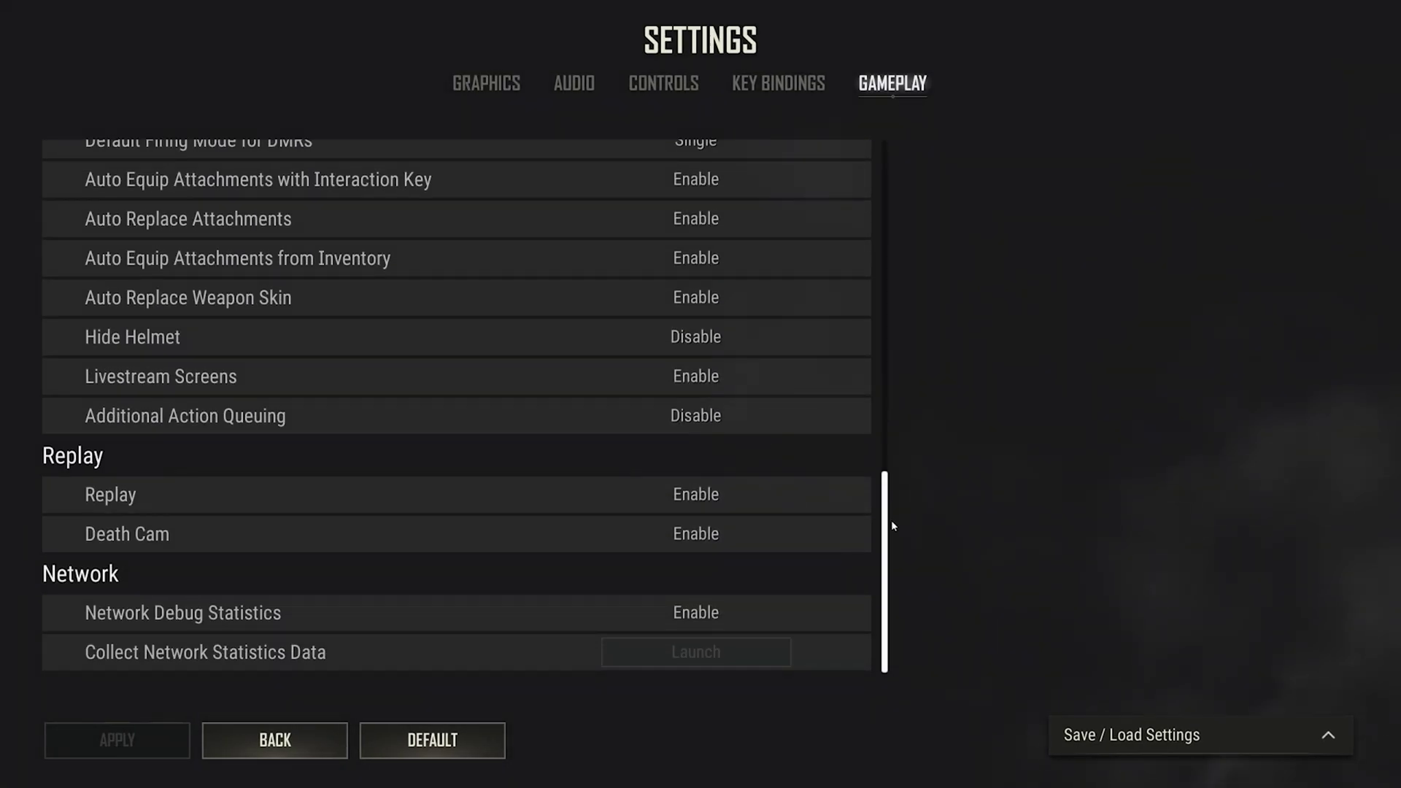
{"action": "left_click", "coordinate": [823, 613]}
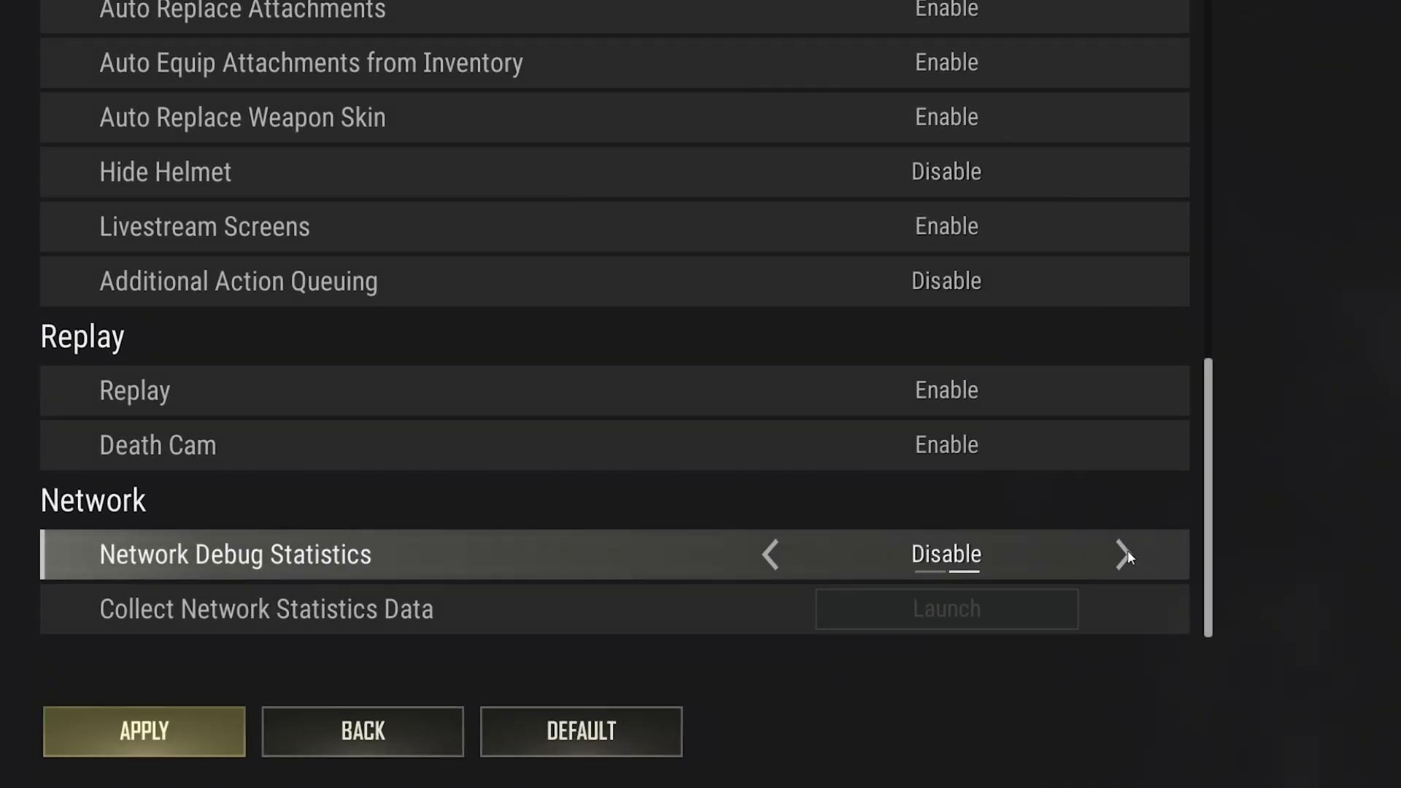
{"action": "left_click", "coordinate": [1129, 557]}
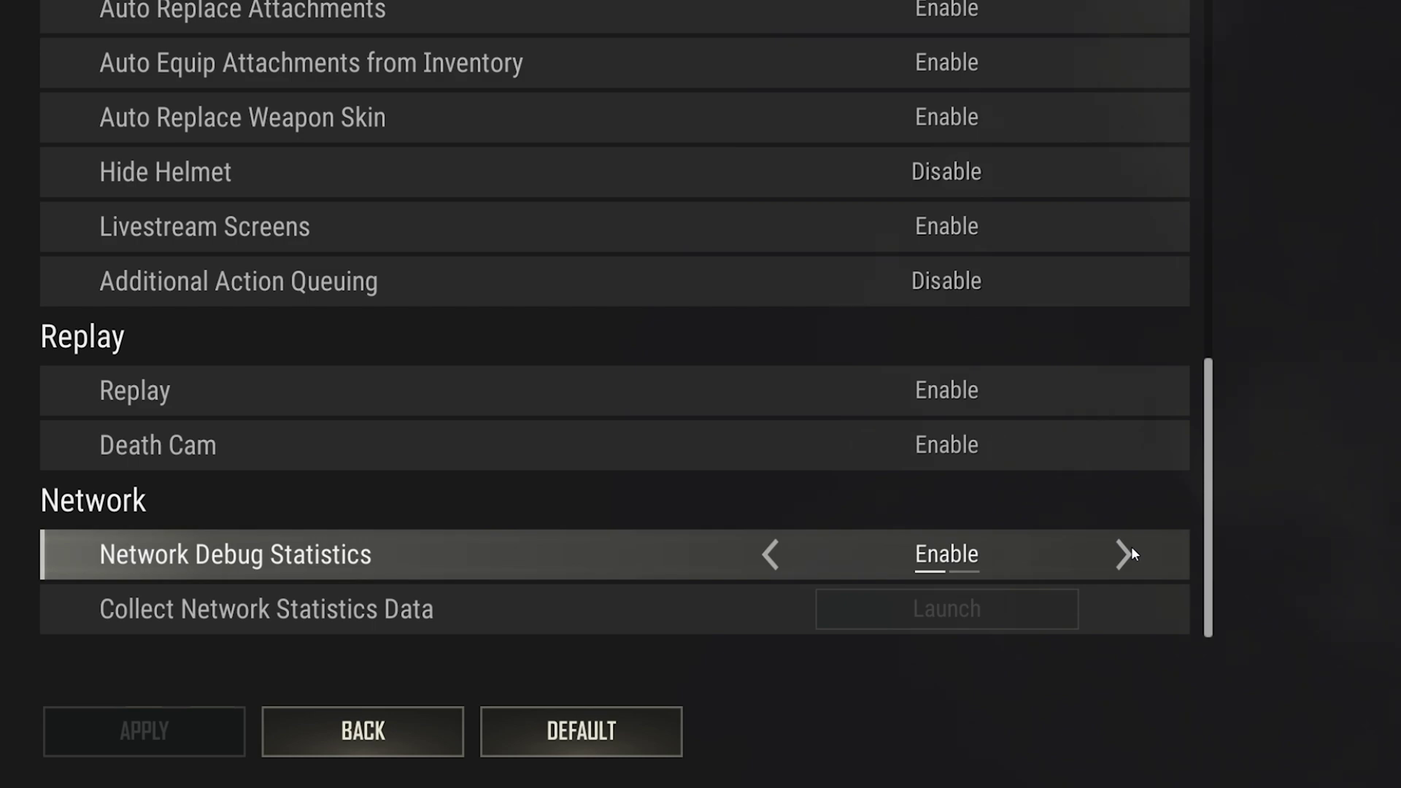
{"action": "left_click", "coordinate": [1131, 549]}
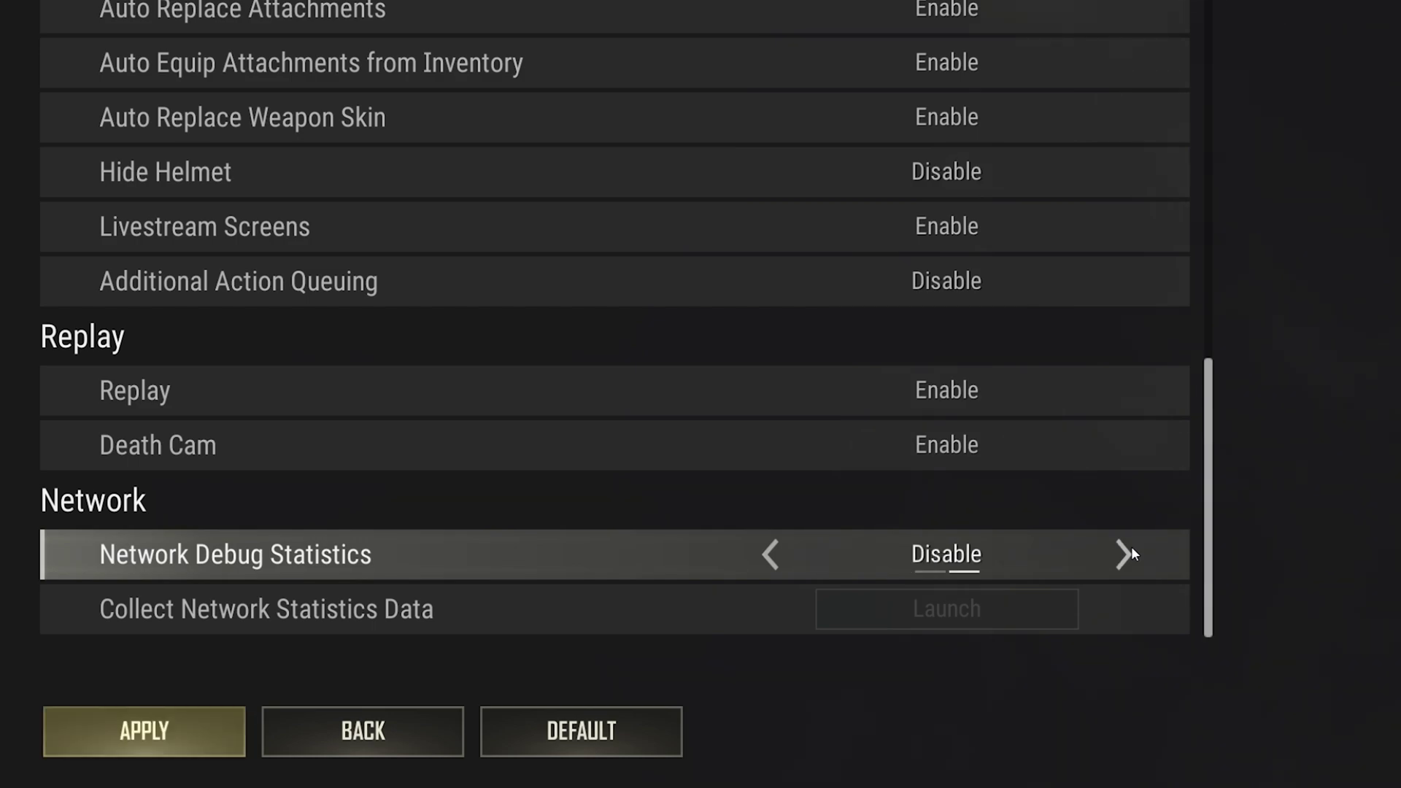
{"action": "left_click", "coordinate": [1132, 548]}
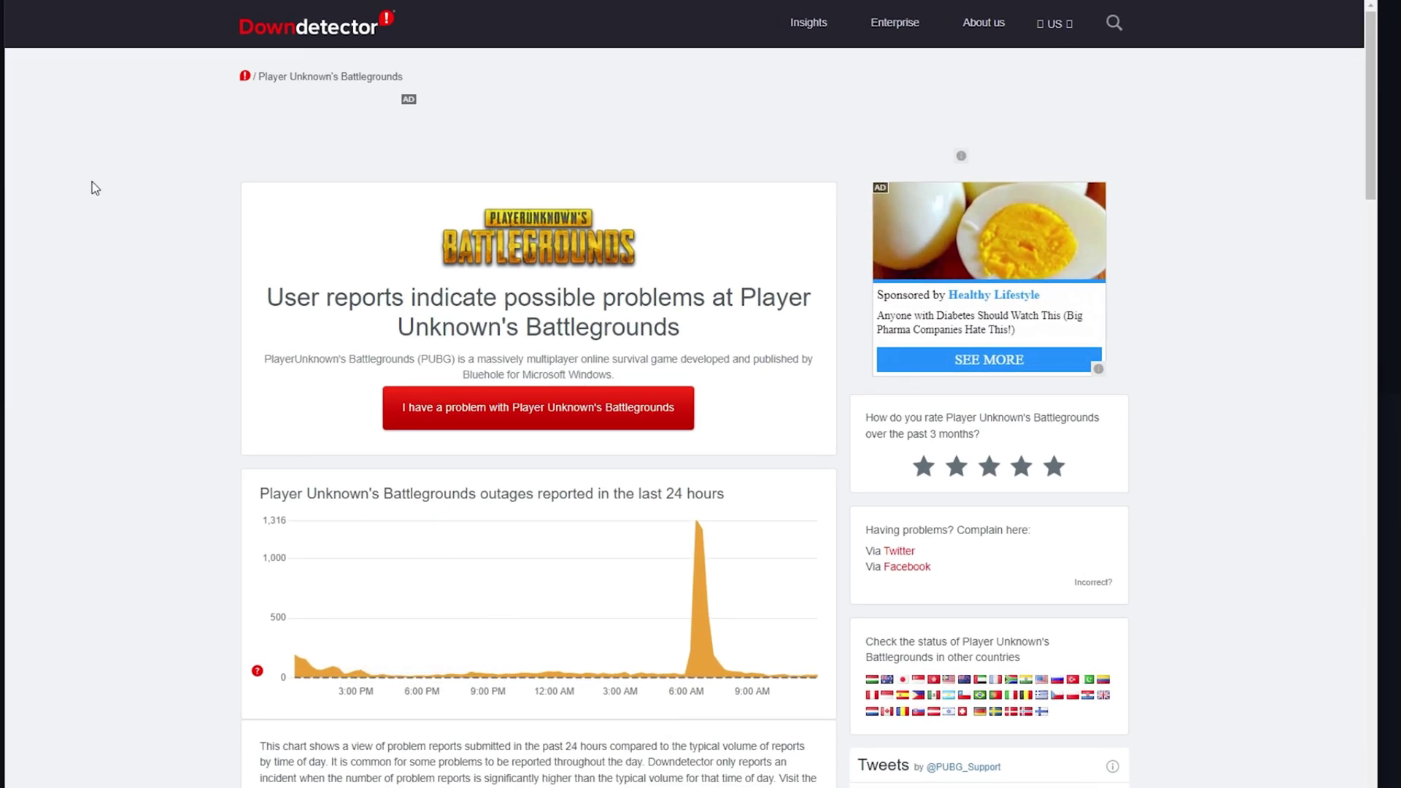
- Scroll Downdetector's PUBG page and inspect the last-24-hours outage report chart
{"action": "scroll", "coordinate": [88, 212], "scroll_direction": "down", "scroll_amount": 2}
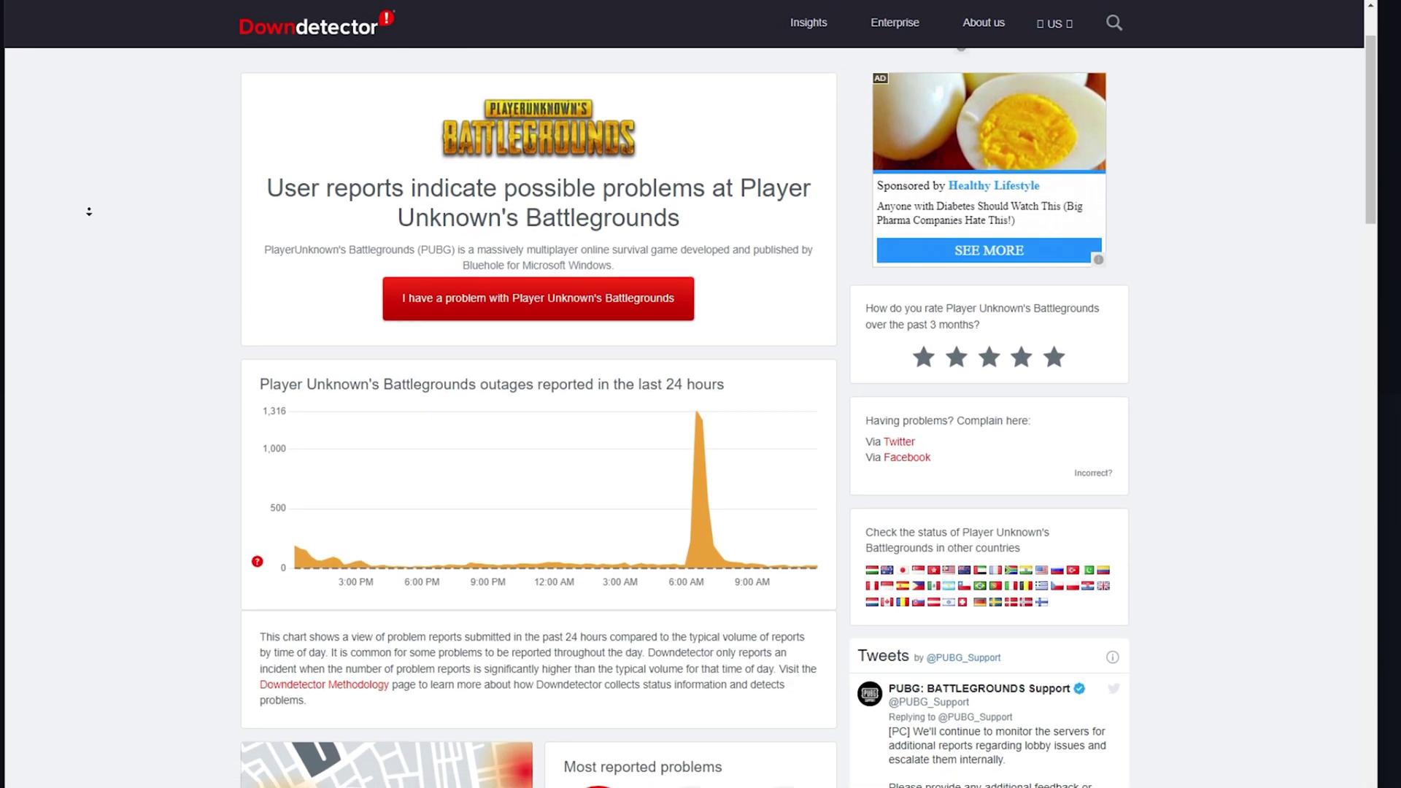
{"action": "scroll", "coordinate": [88, 211], "scroll_direction": "down", "scroll_amount": 3}
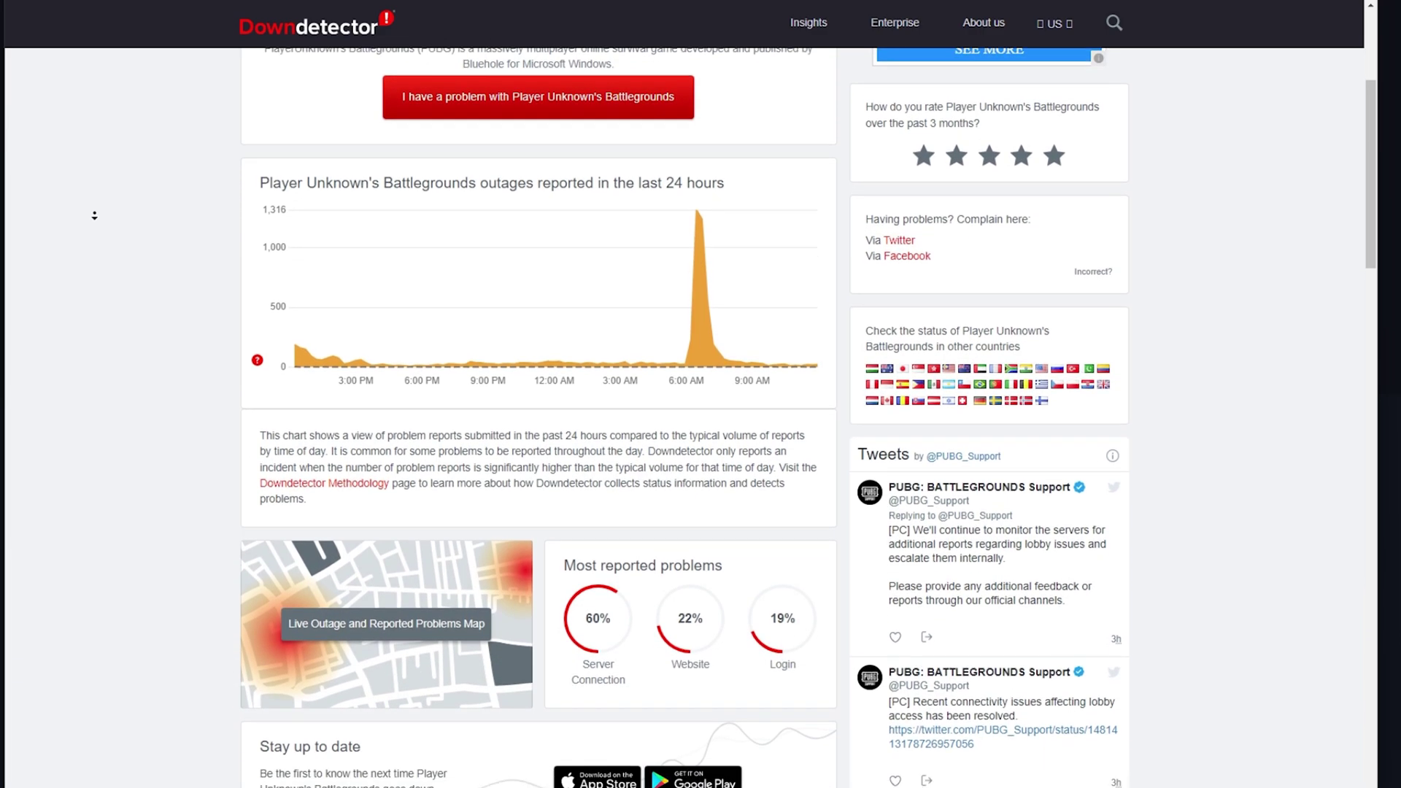
{"action": "scroll", "coordinate": [94, 215], "scroll_direction": "down", "scroll_amount": 1}
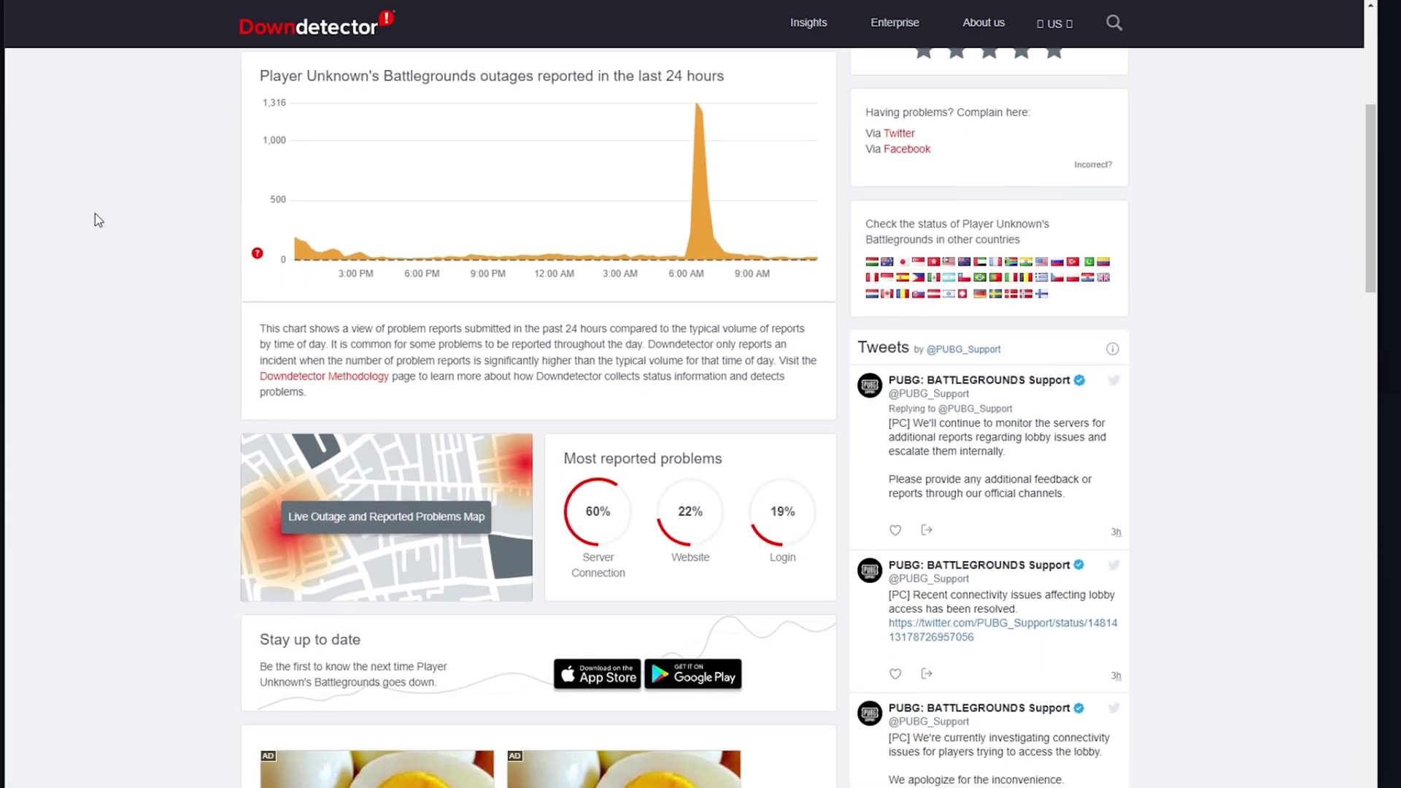
{"action": "mouse_move", "coordinate": [303, 250]}
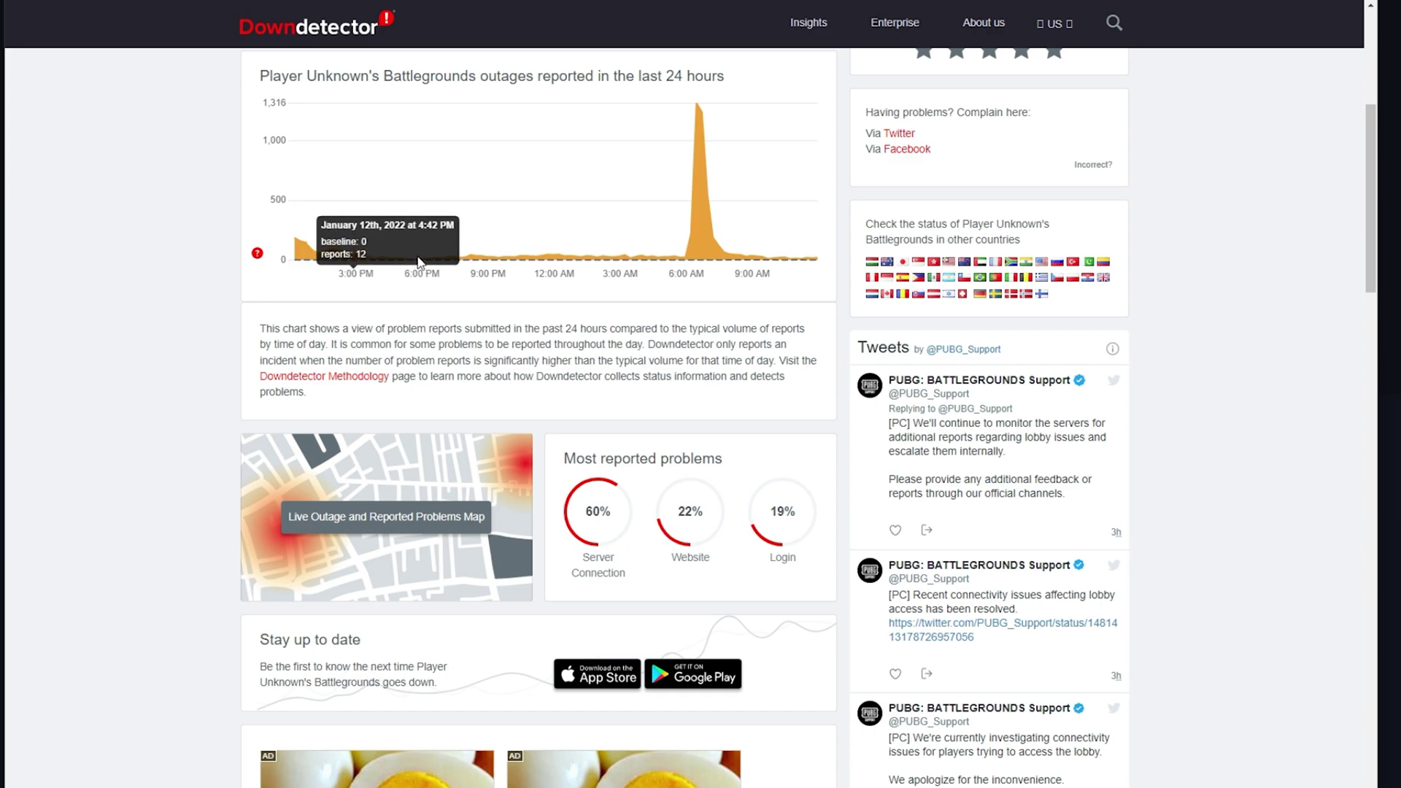
{"action": "mouse_move", "coordinate": [694, 254]}
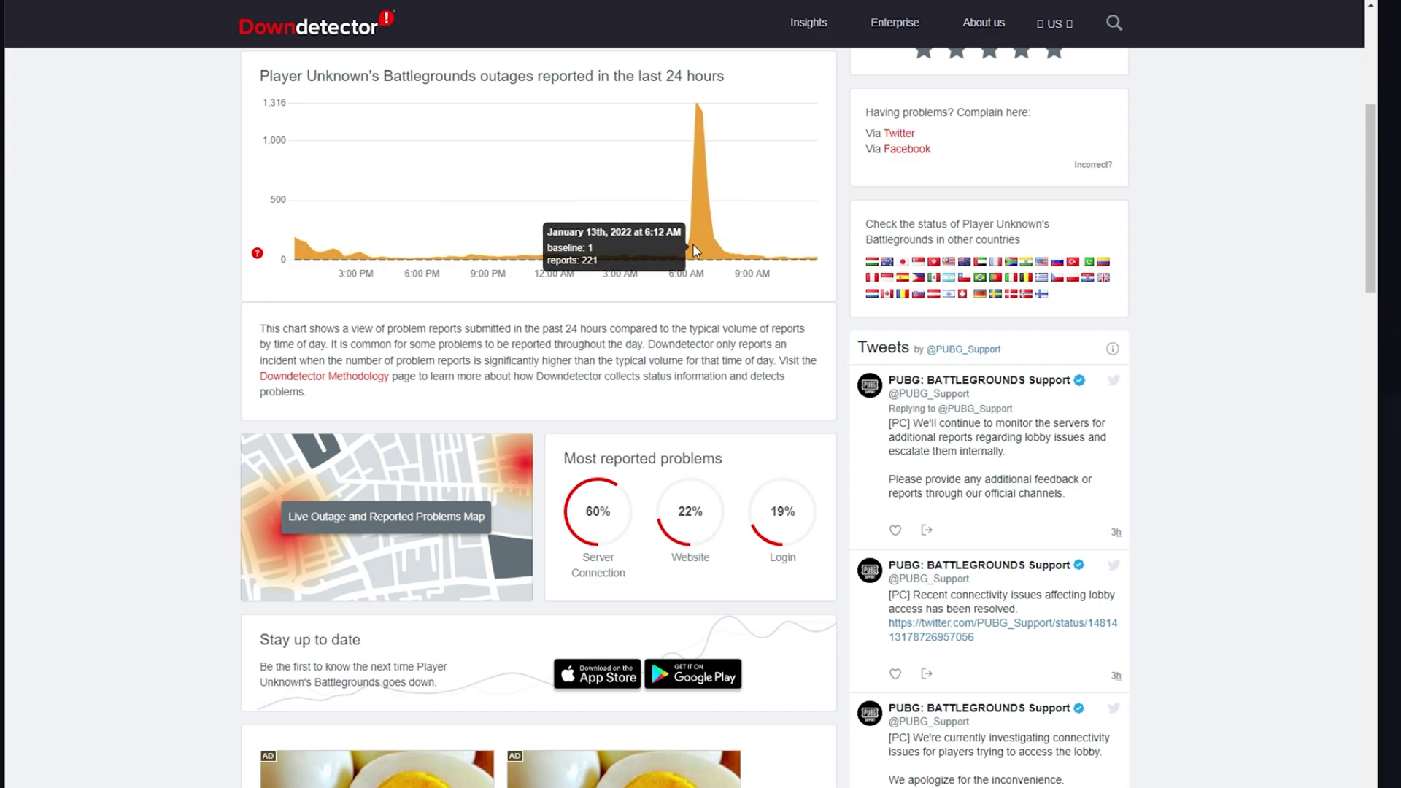
- Open PUBG's Live Outage and Reported Problems Map
{"action": "middle_click", "coordinate": [141, 339]}
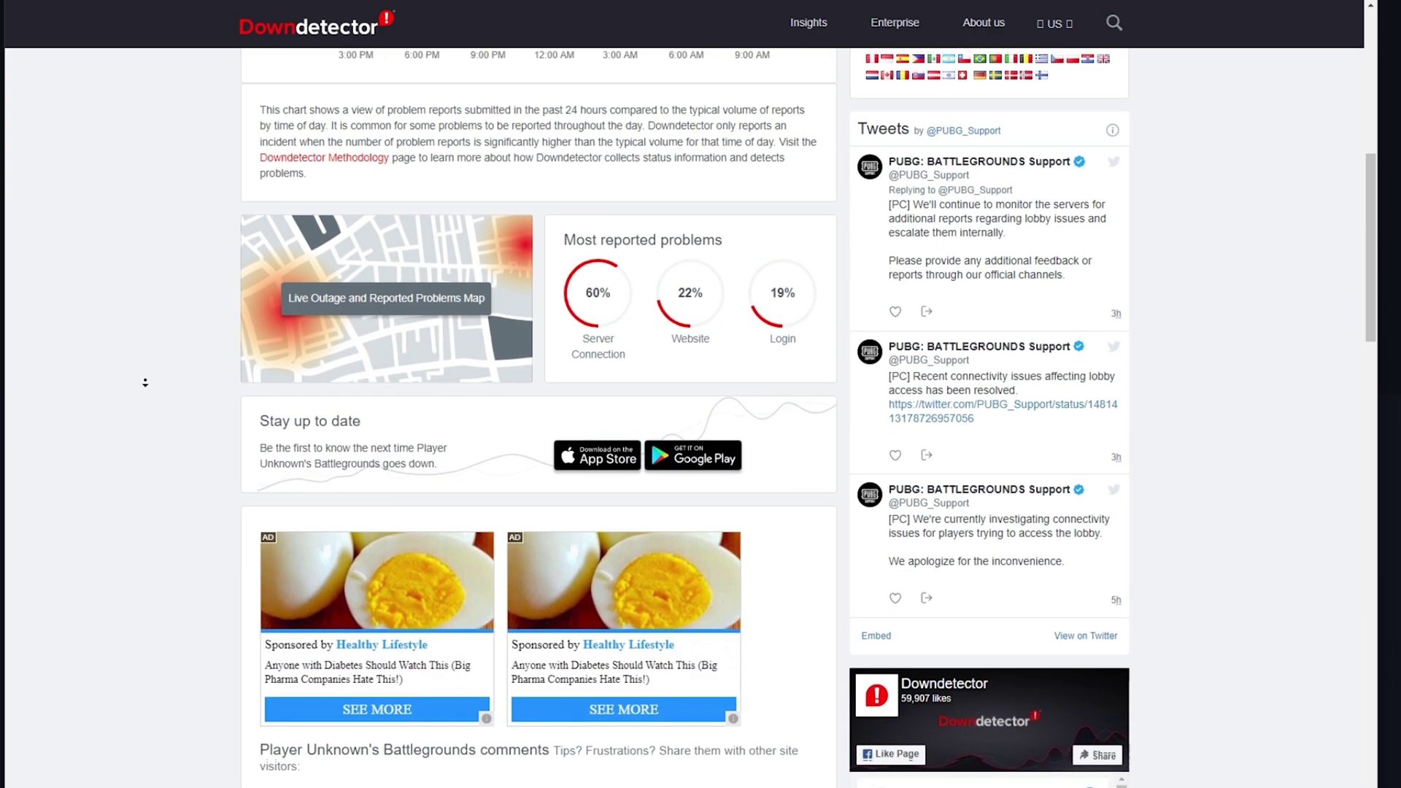
{"action": "left_click", "coordinate": [619, 331]}
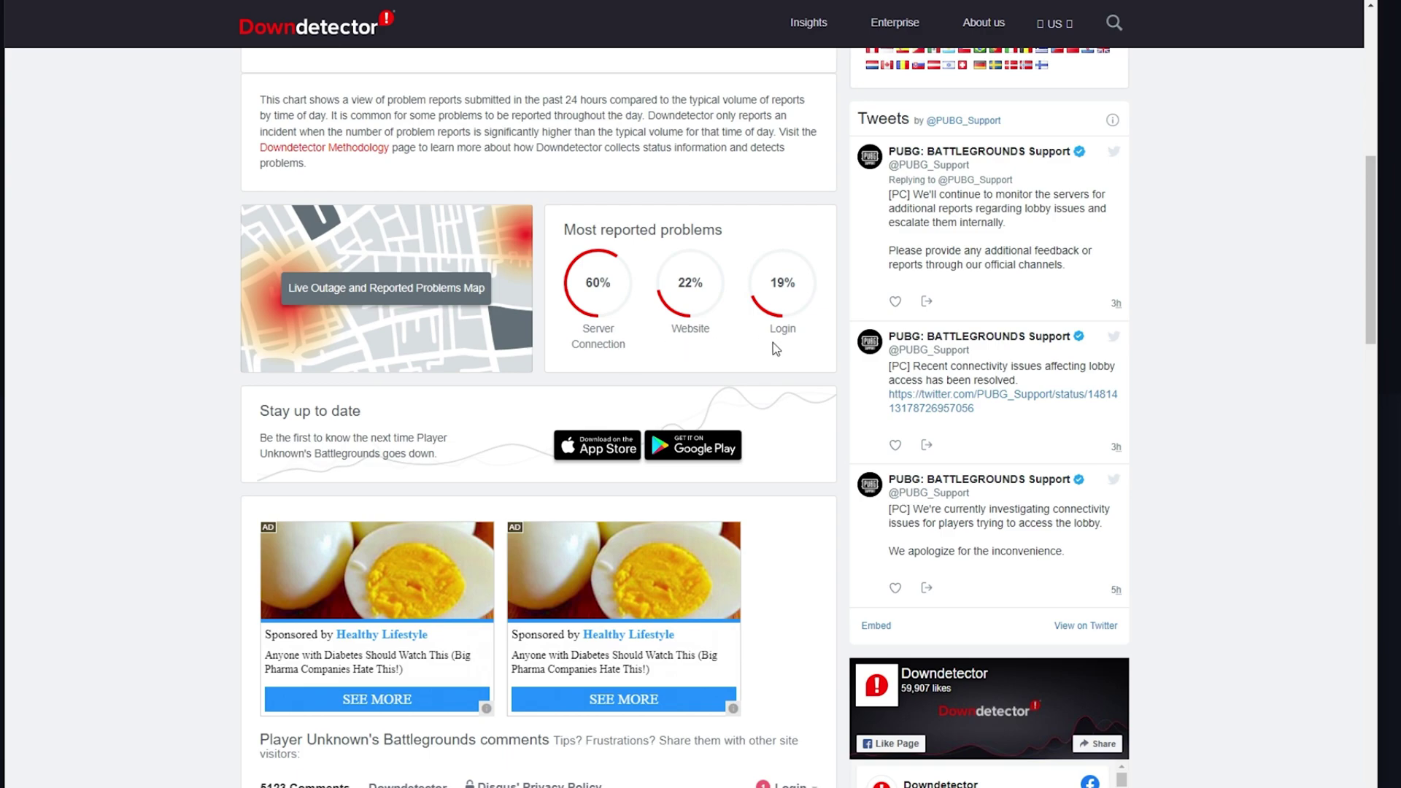
{"action": "left_click", "coordinate": [374, 291]}
{"action": "middle_click", "coordinate": [155, 321]}
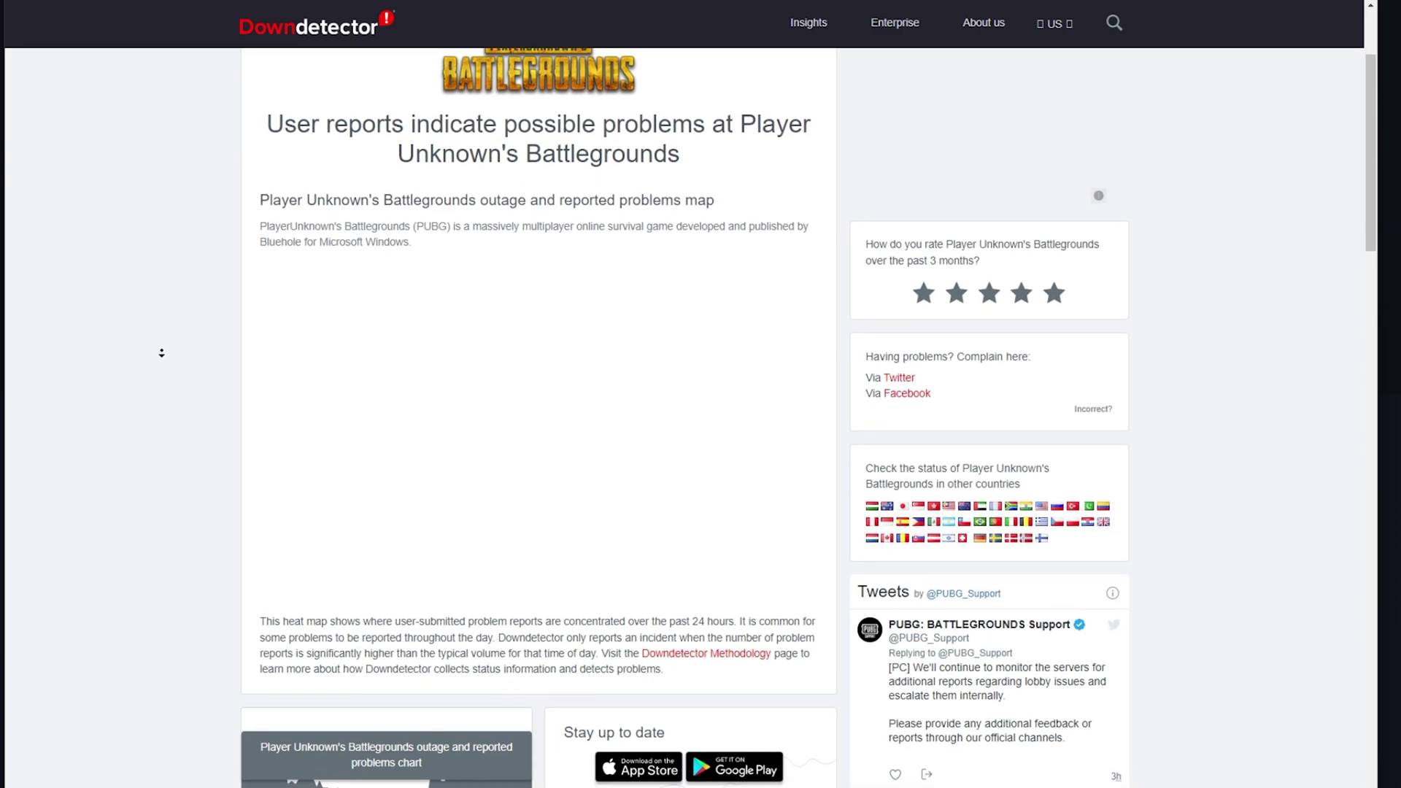
{"action": "middle_click", "coordinate": [162, 352]}
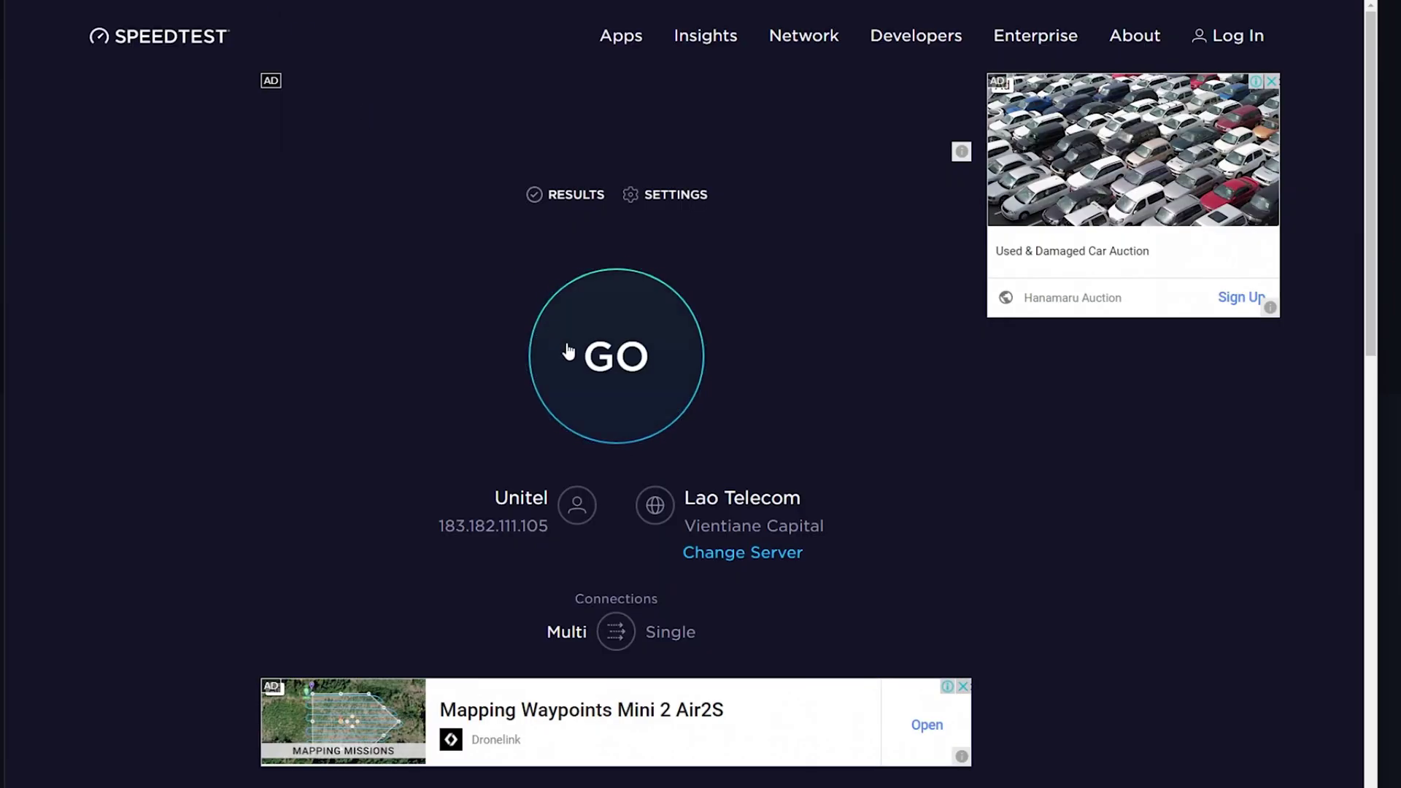
- Start the speedtest.net connection test with GO
{"action": "left_click", "coordinate": [568, 349]}
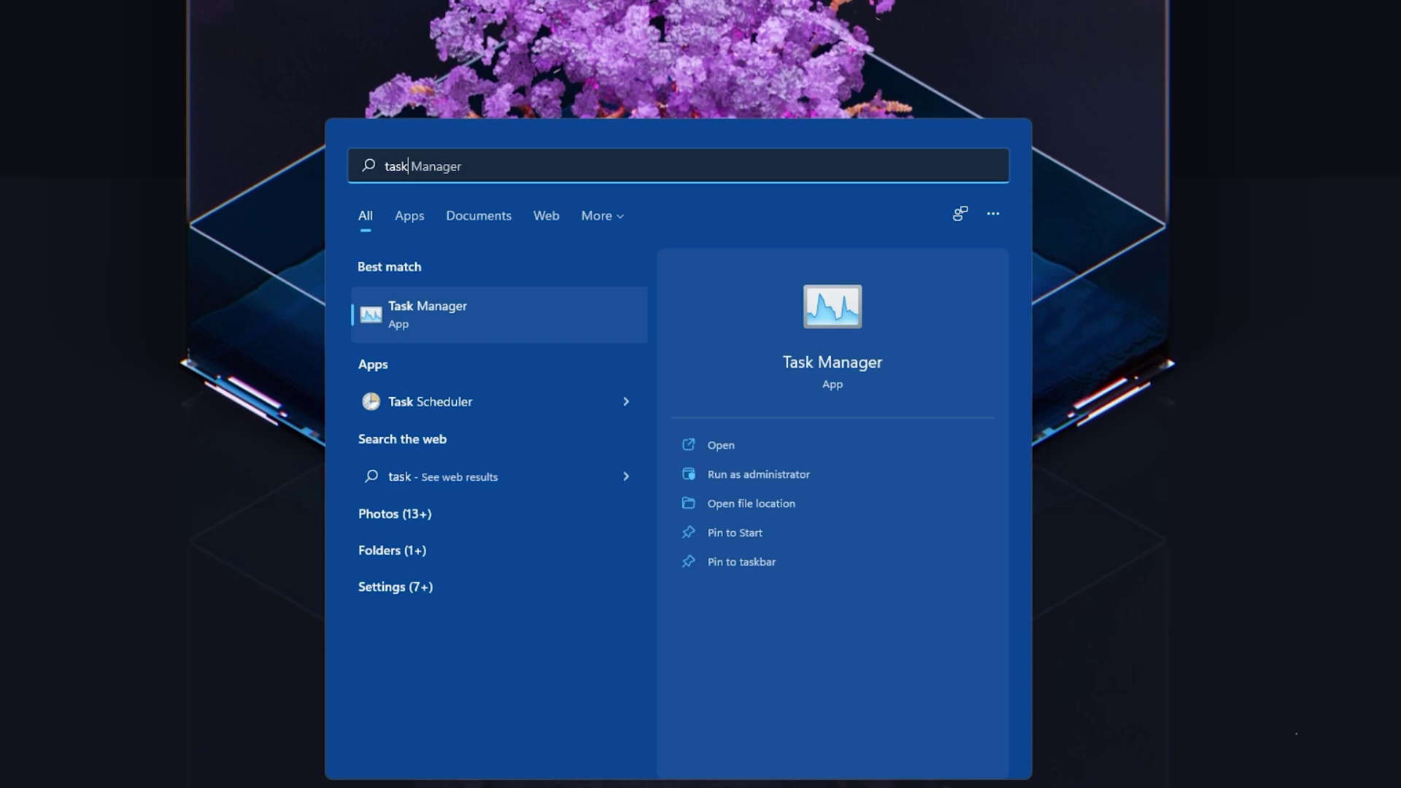
- Launch Task Manager and open Resource Monitor from the Performance page
{"action": "key", "text": "Return"}
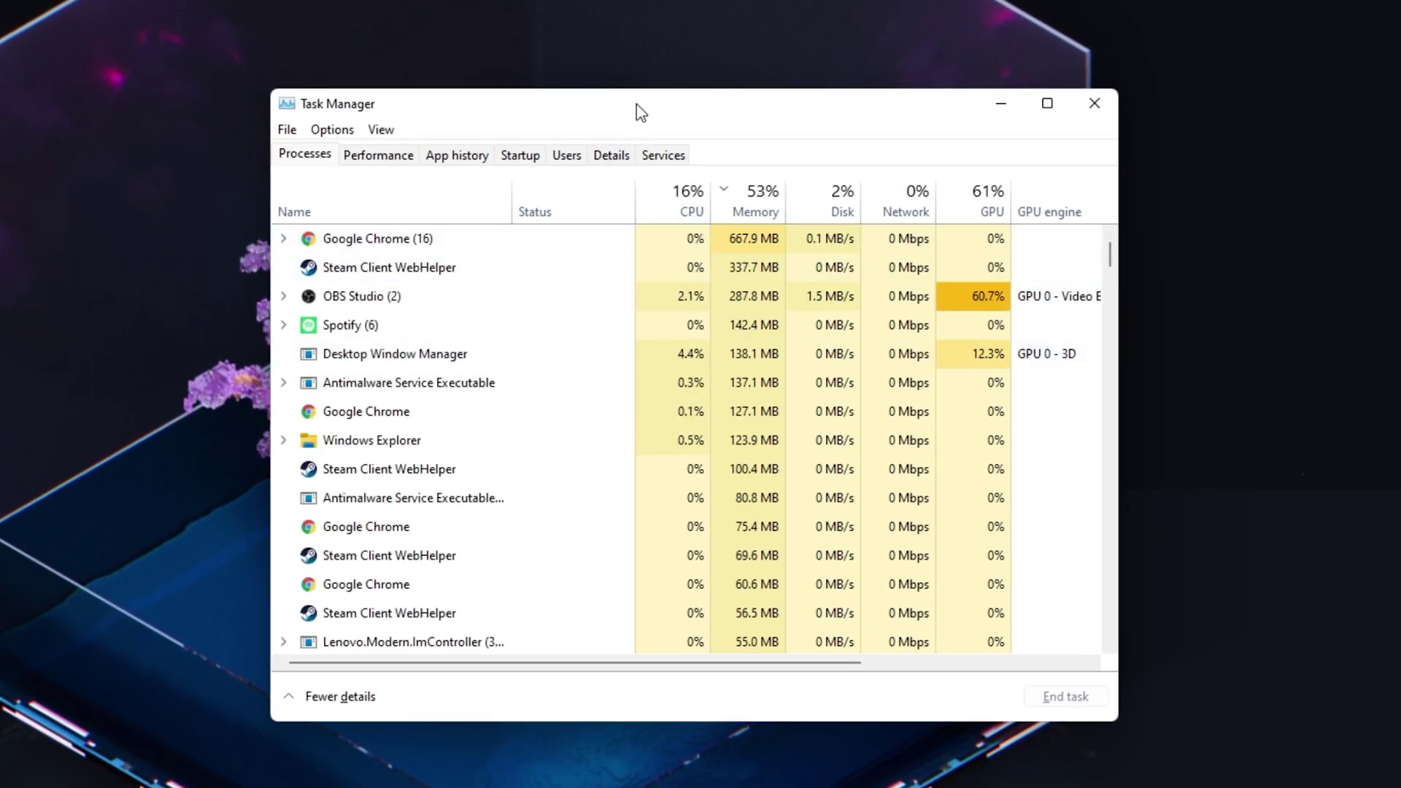
{"action": "left_click", "coordinate": [378, 155]}
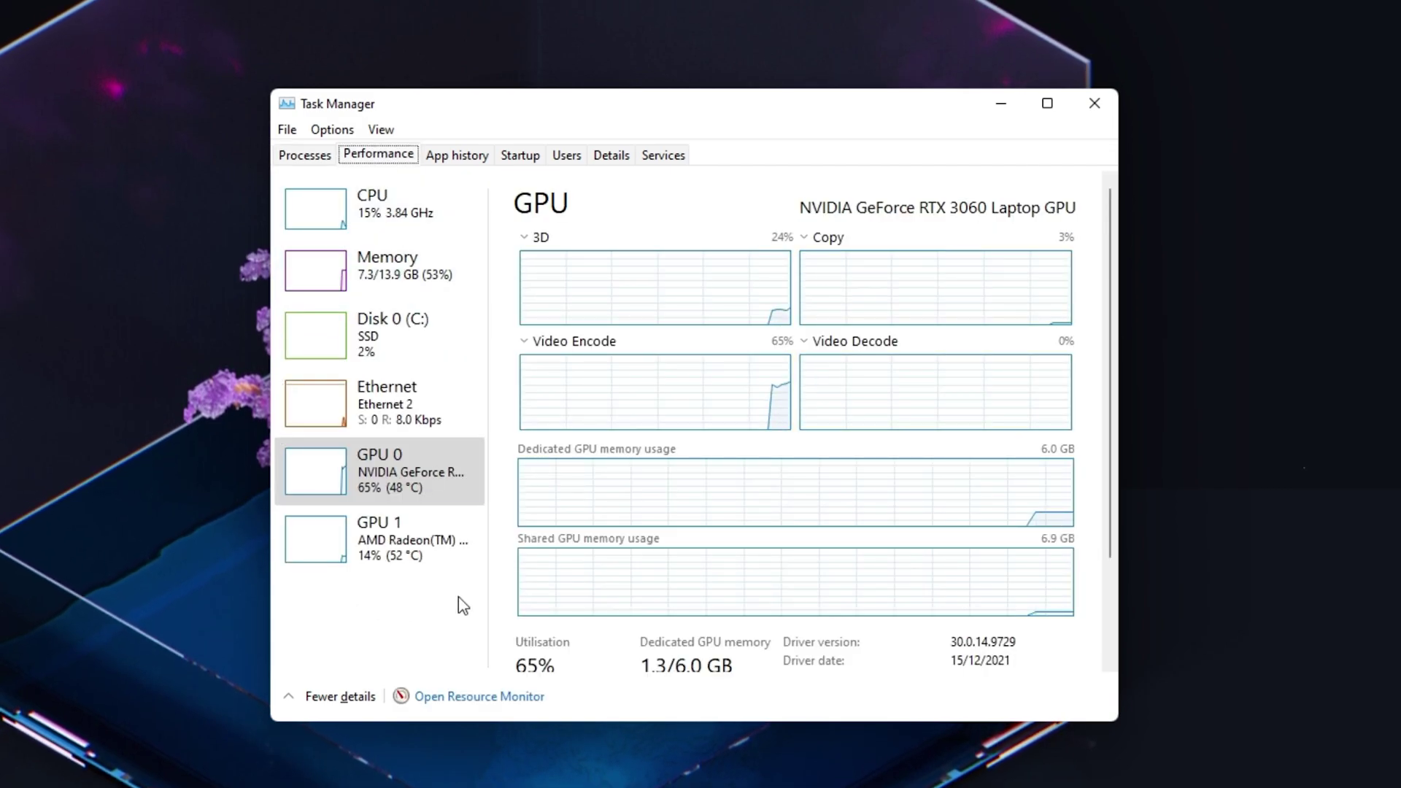
{"action": "left_click", "coordinate": [477, 697]}
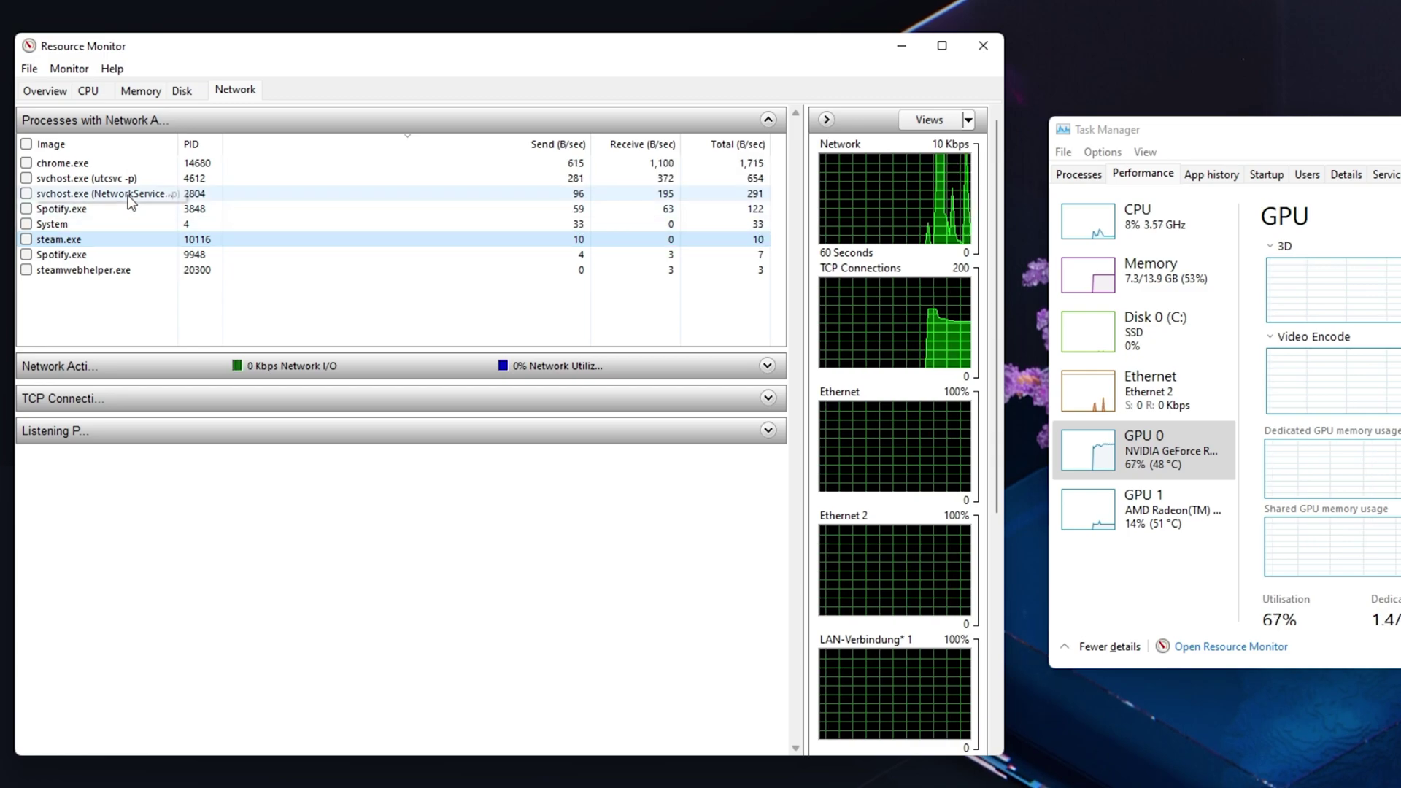
- Select chrome.exe in the network activity list and check its actions without ending it
{"action": "left_click", "coordinate": [141, 165]}
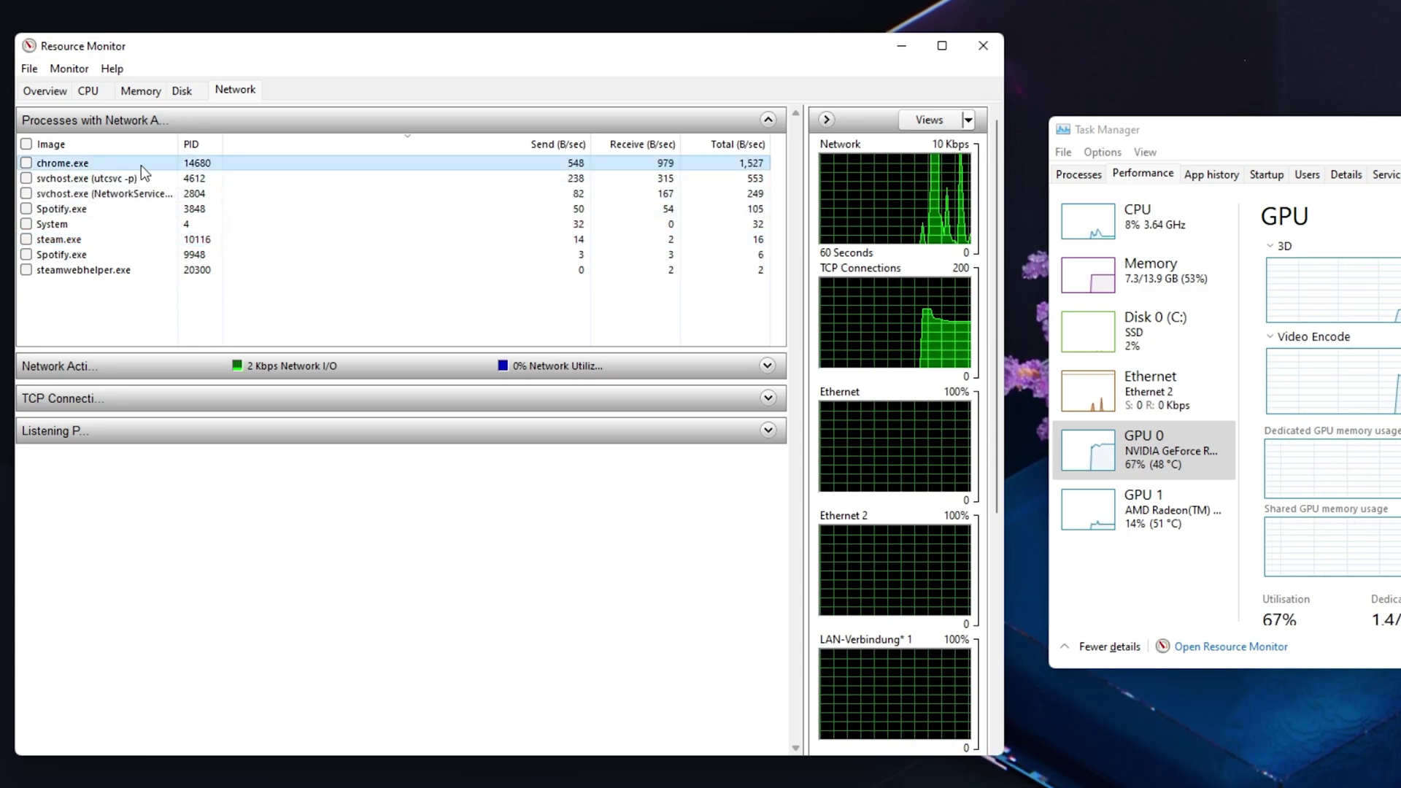
{"action": "right_click", "coordinate": [319, 162]}
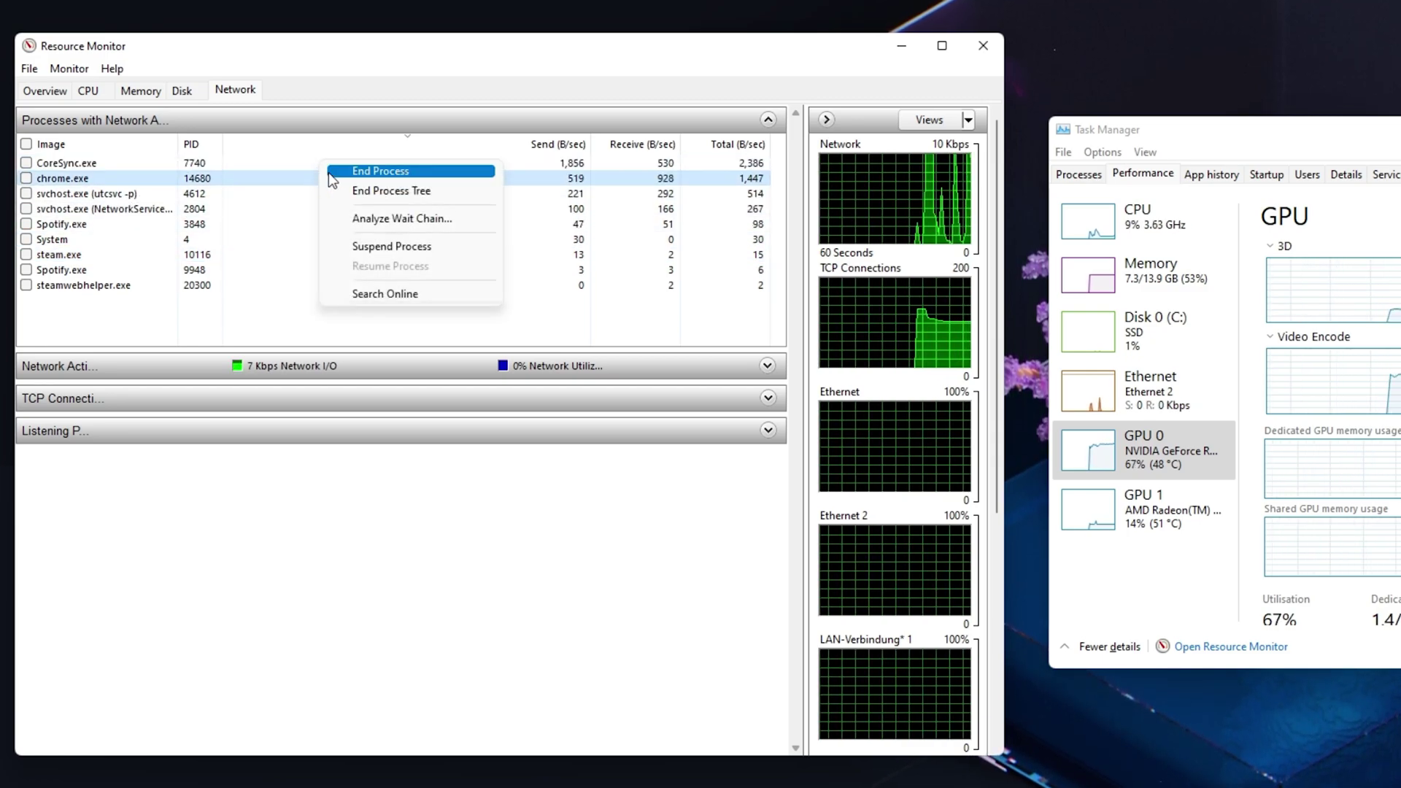
{"action": "left_click", "coordinate": [283, 163]}
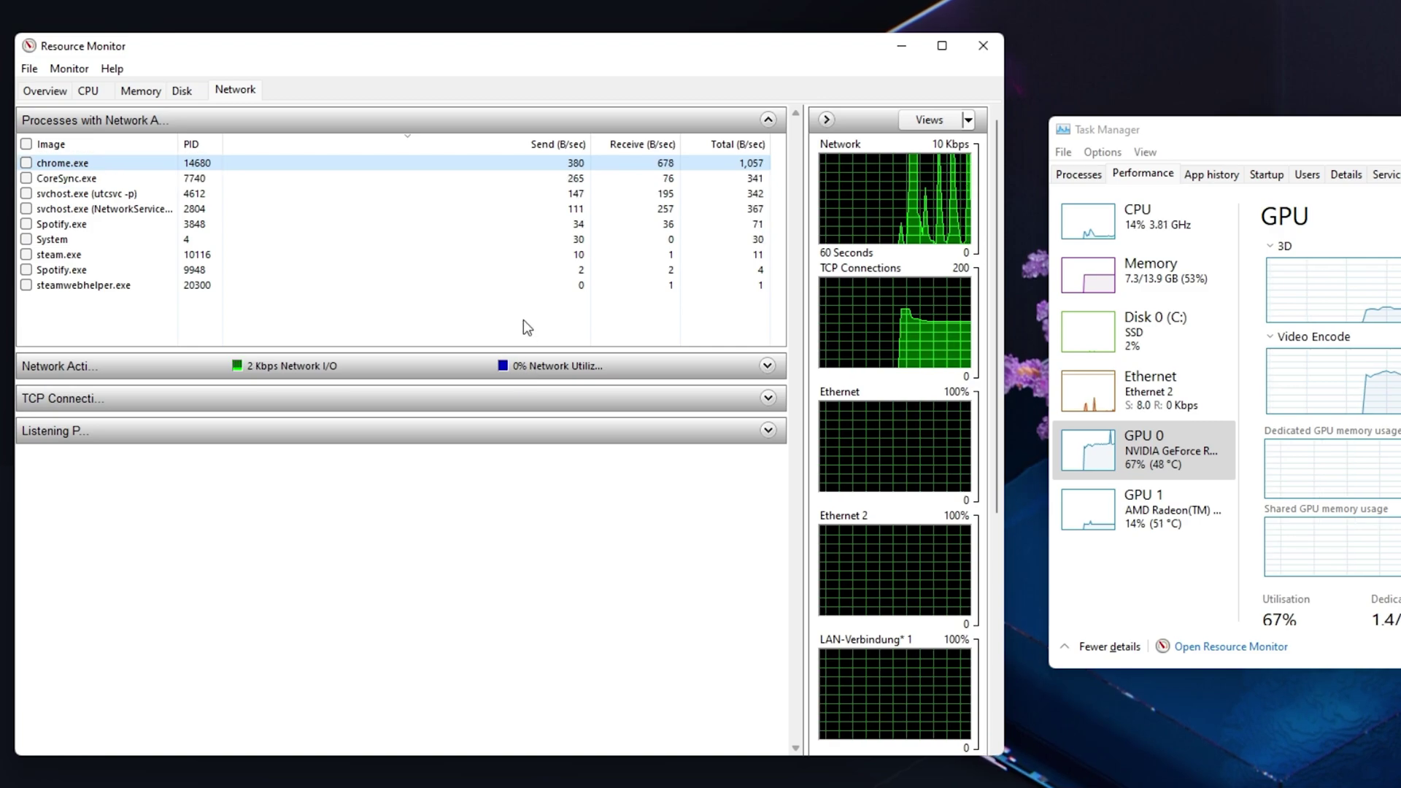
{"action": "left_click", "coordinate": [546, 121]}
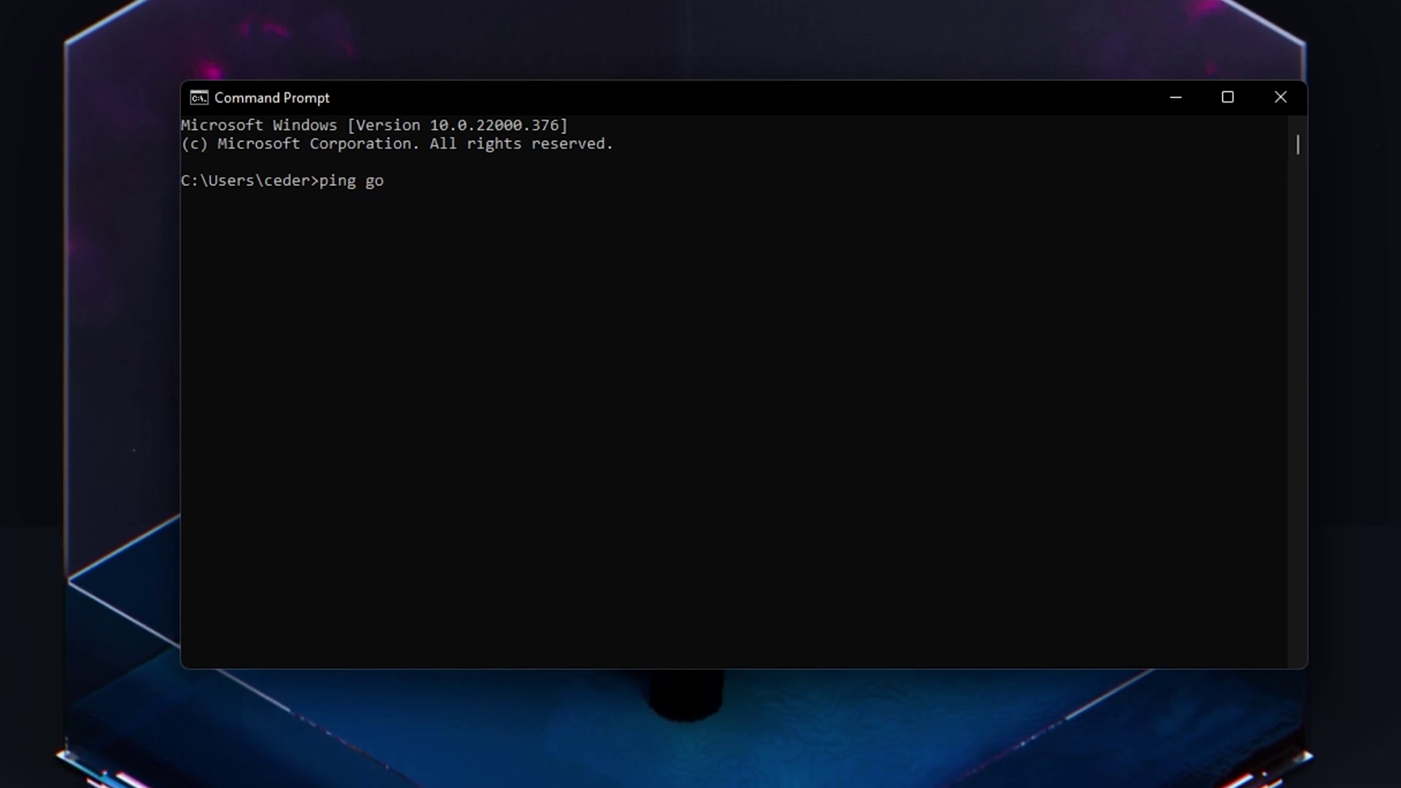
- Run ping google.com in Command Prompt
{"action": "type", "text": "com"}
{"action": "key", "text": "Return"}
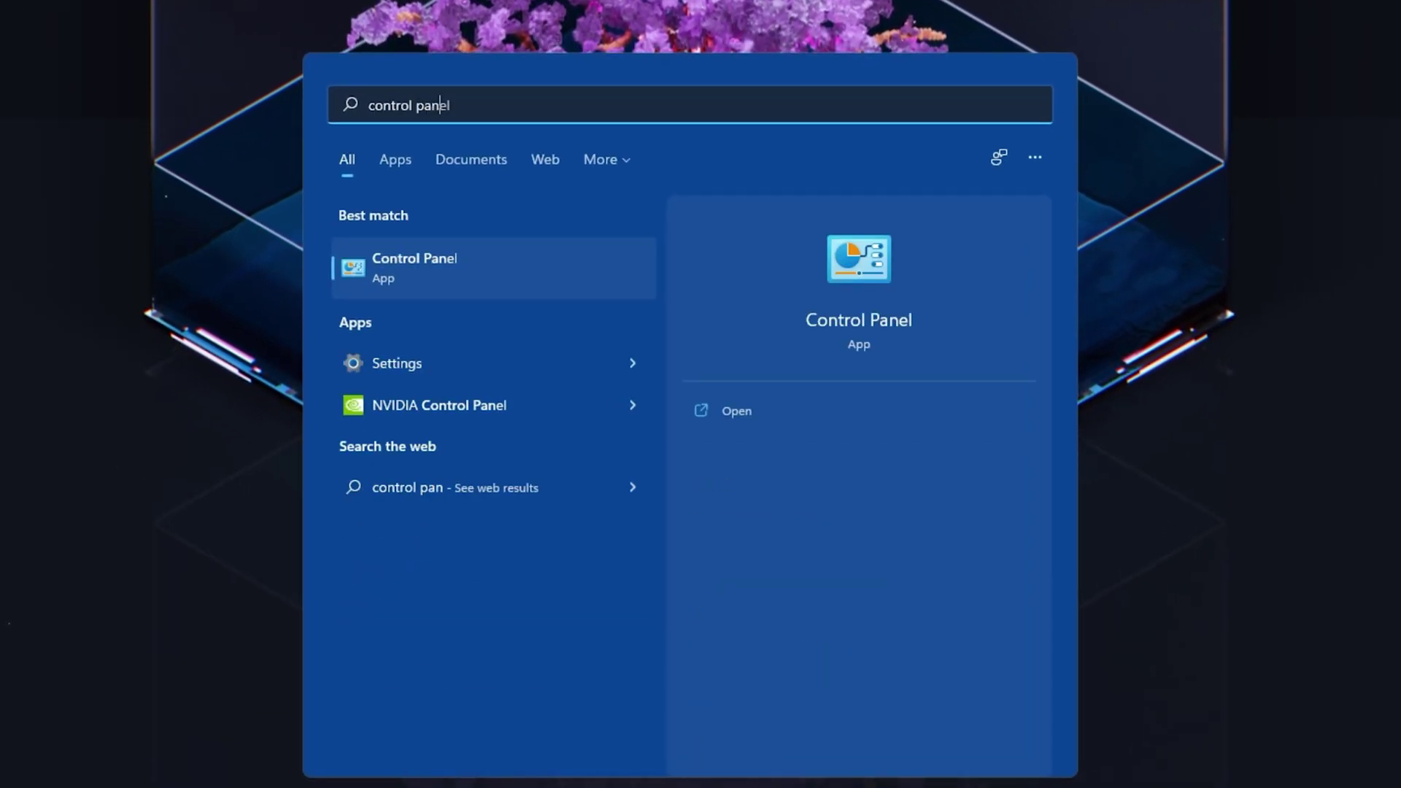
- Open Control Panel, keeping it arranged by Category
{"action": "type", "text": "el"}
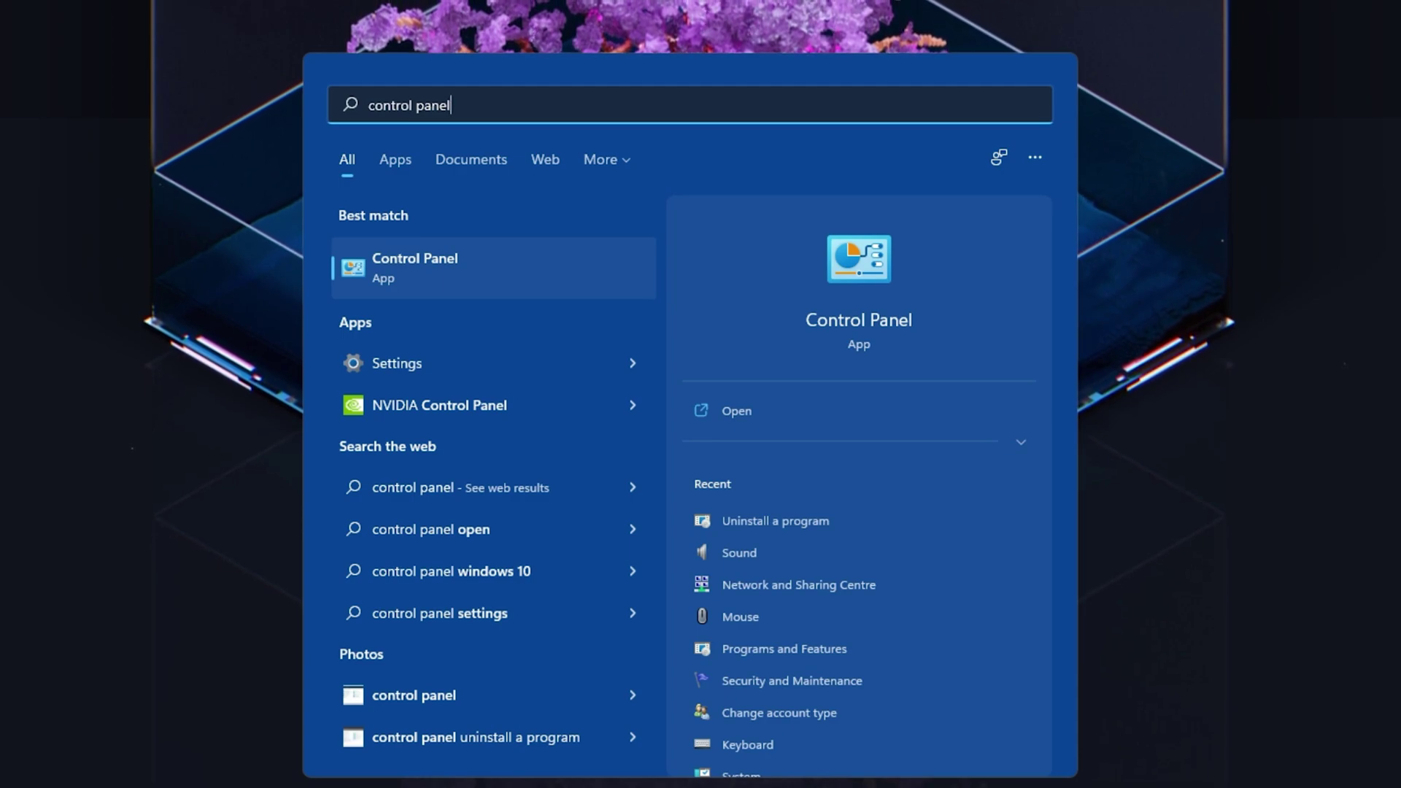
{"action": "key", "text": "Return"}
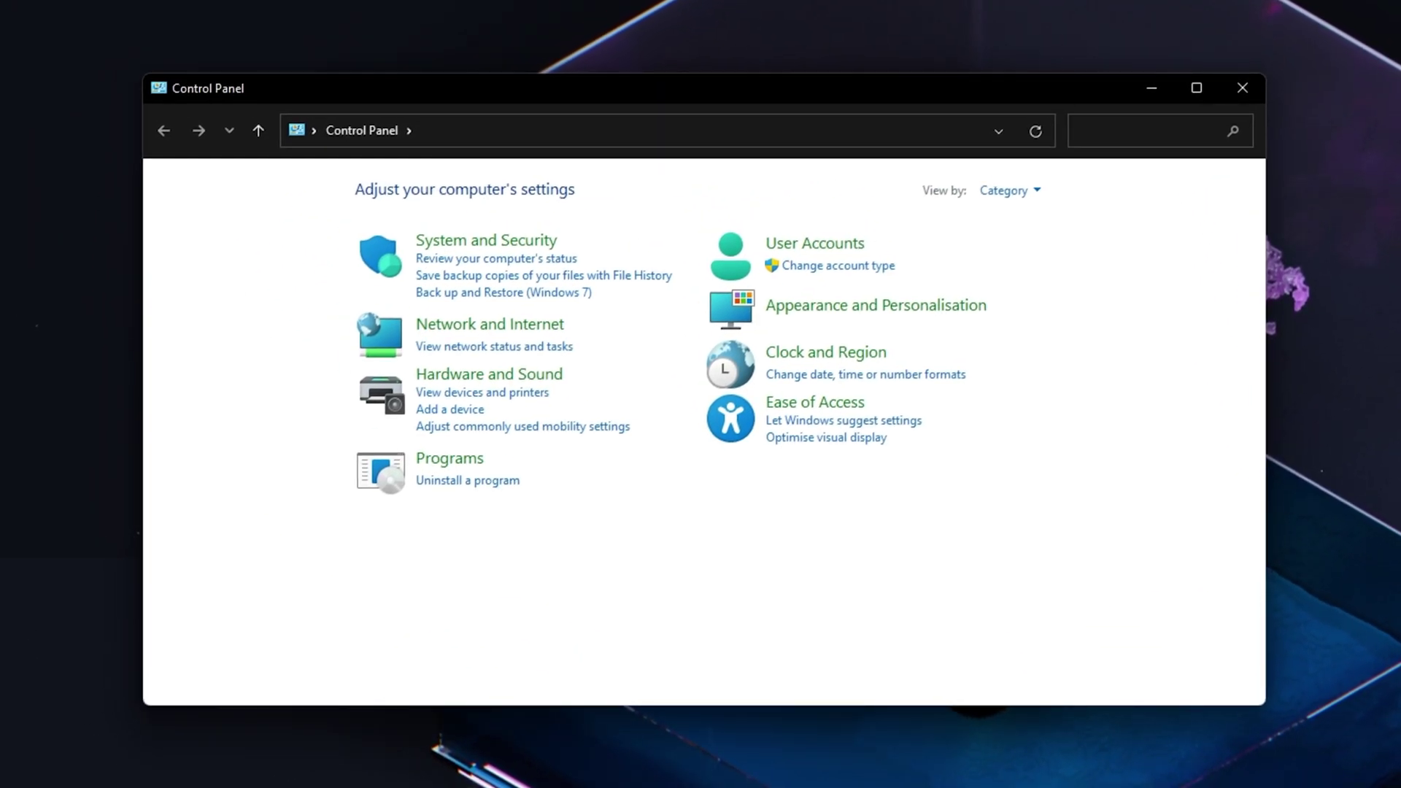
{"action": "left_click", "coordinate": [1014, 190]}
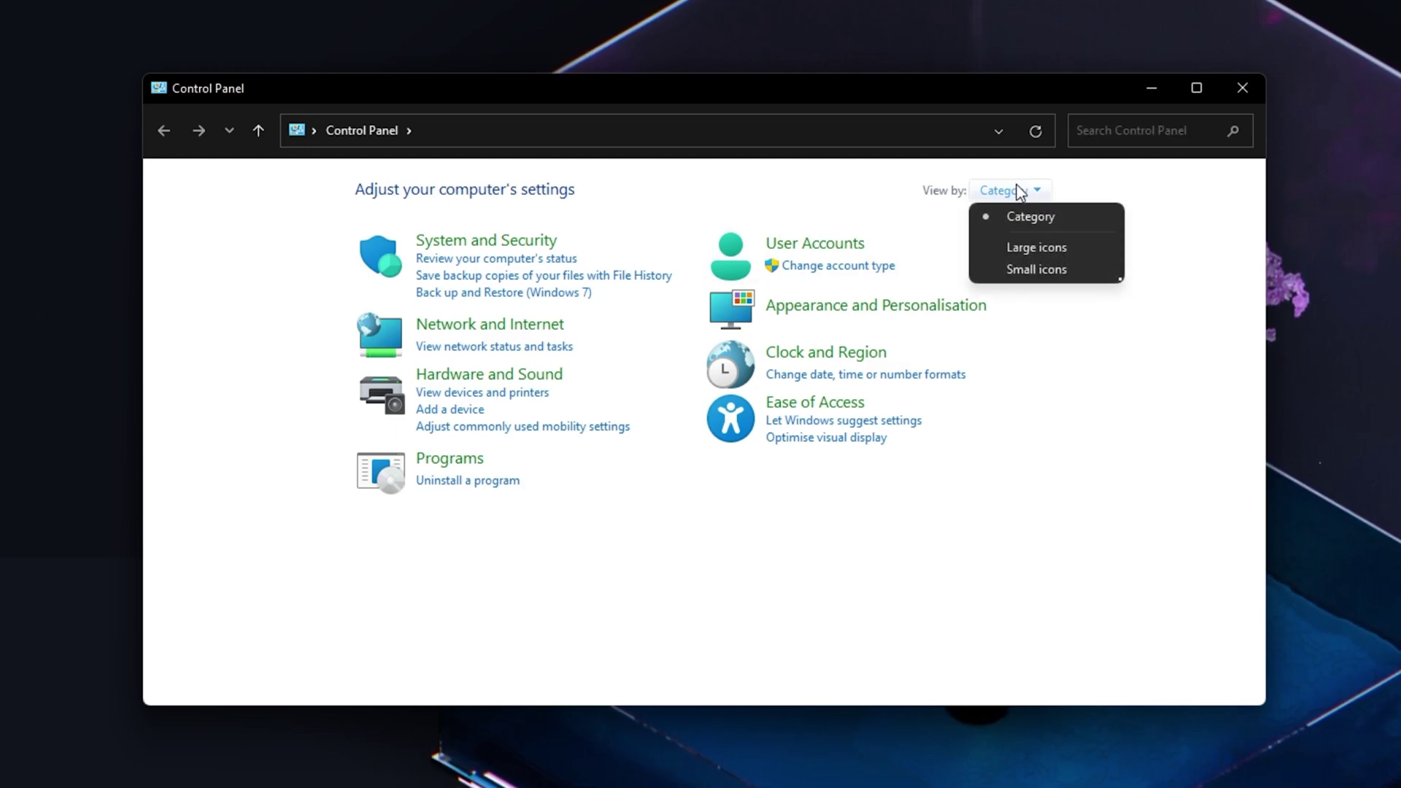
{"action": "left_click", "coordinate": [1023, 226]}
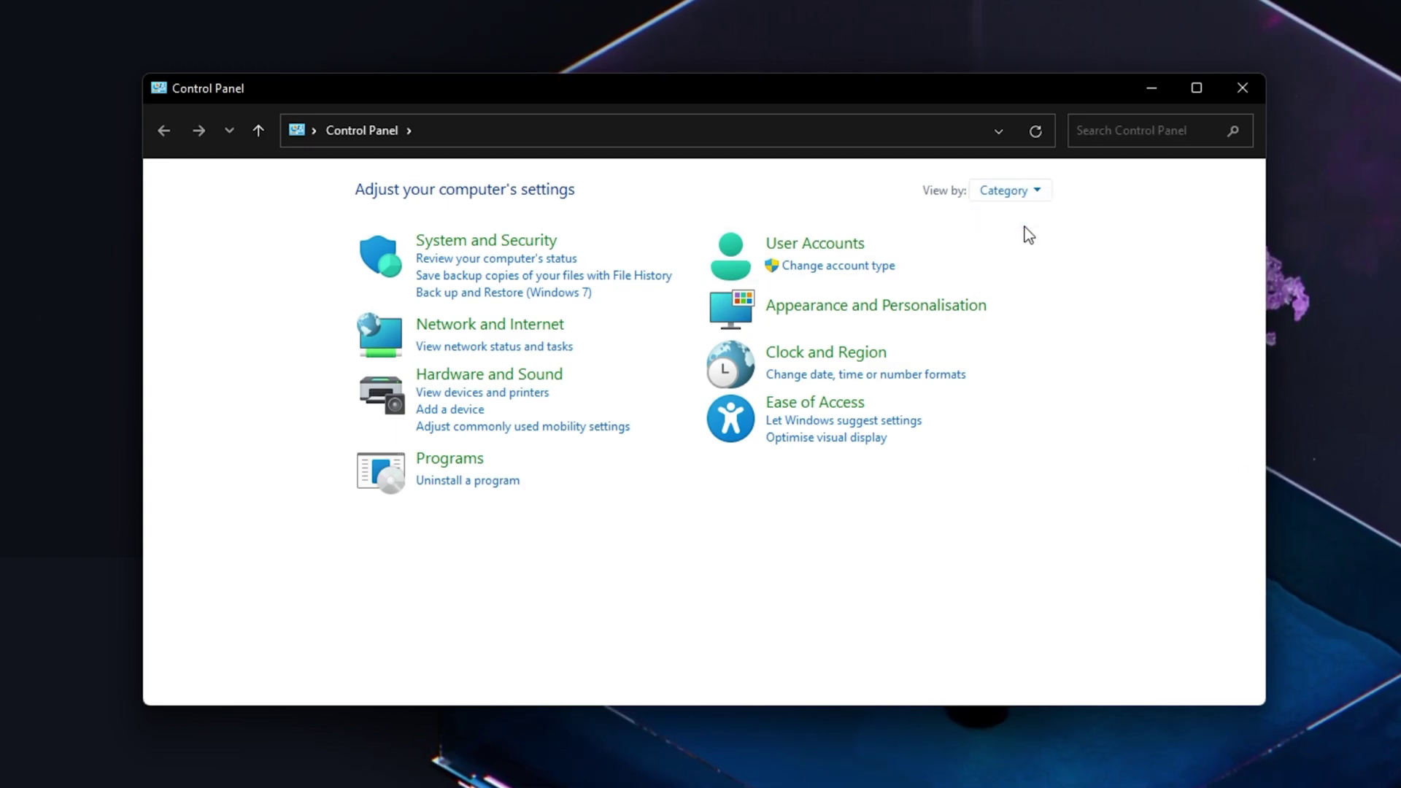
- Open the Ethernet 2 Status dialog via Network and Sharing Centre
{"action": "left_click", "coordinate": [437, 331]}
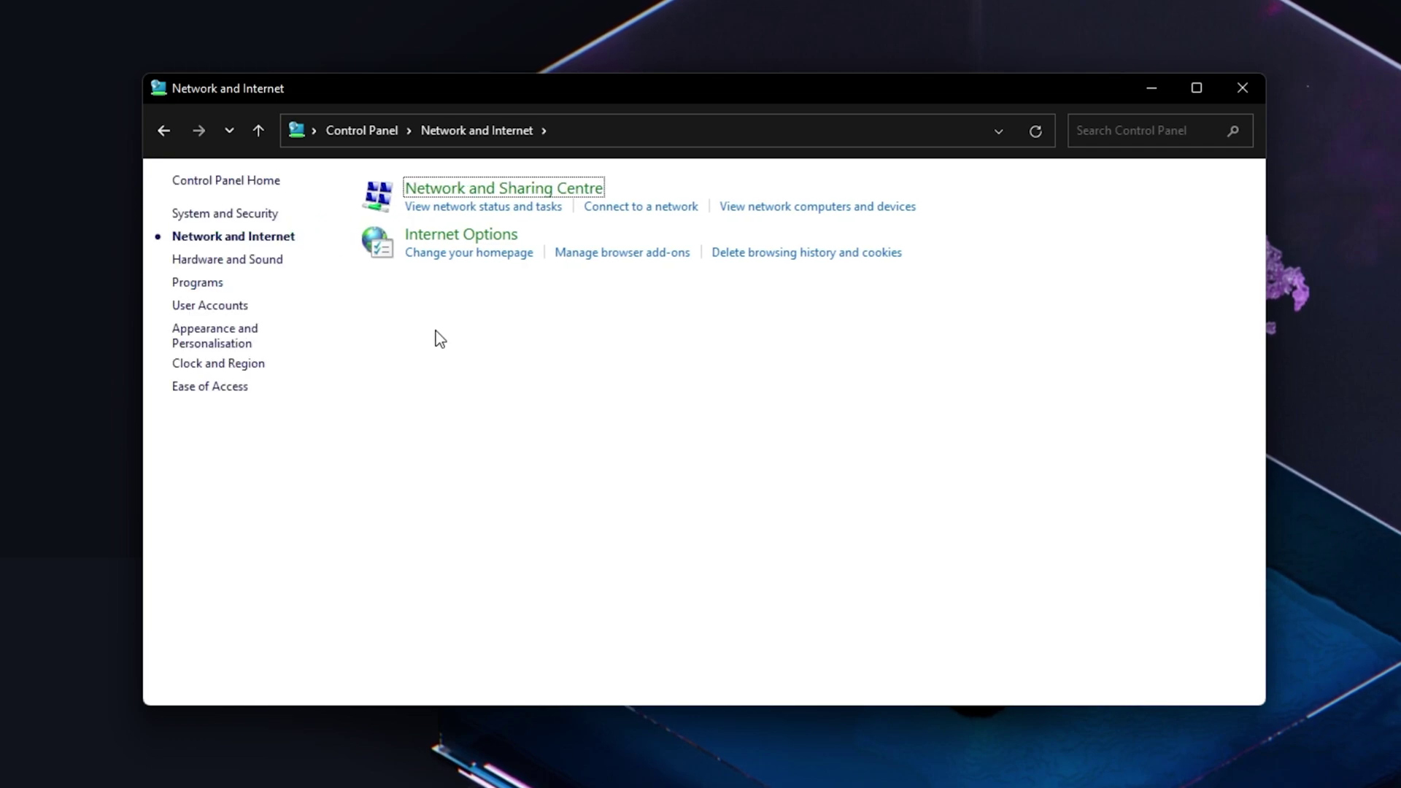
{"action": "left_click", "coordinate": [436, 191]}
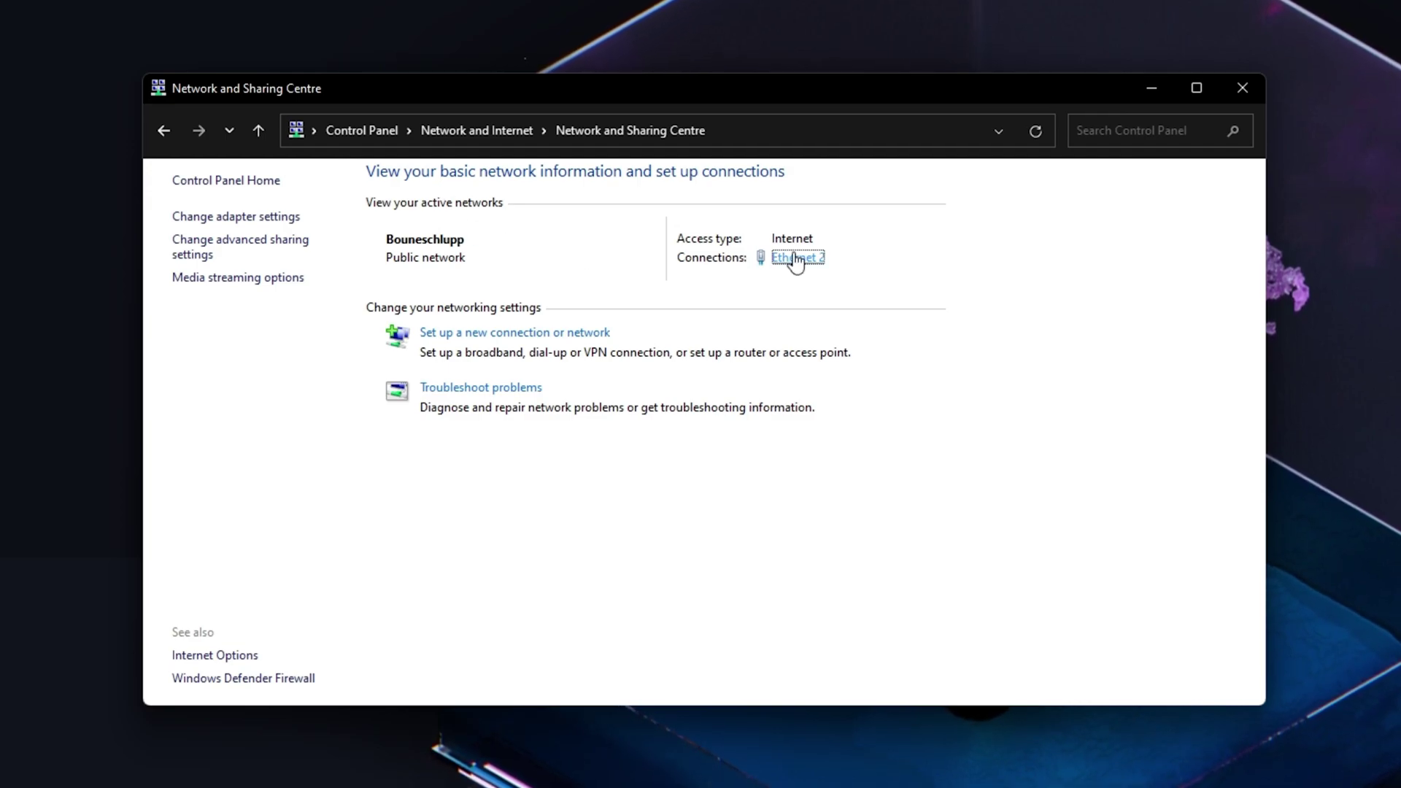
{"action": "left_click", "coordinate": [1254, 88]}
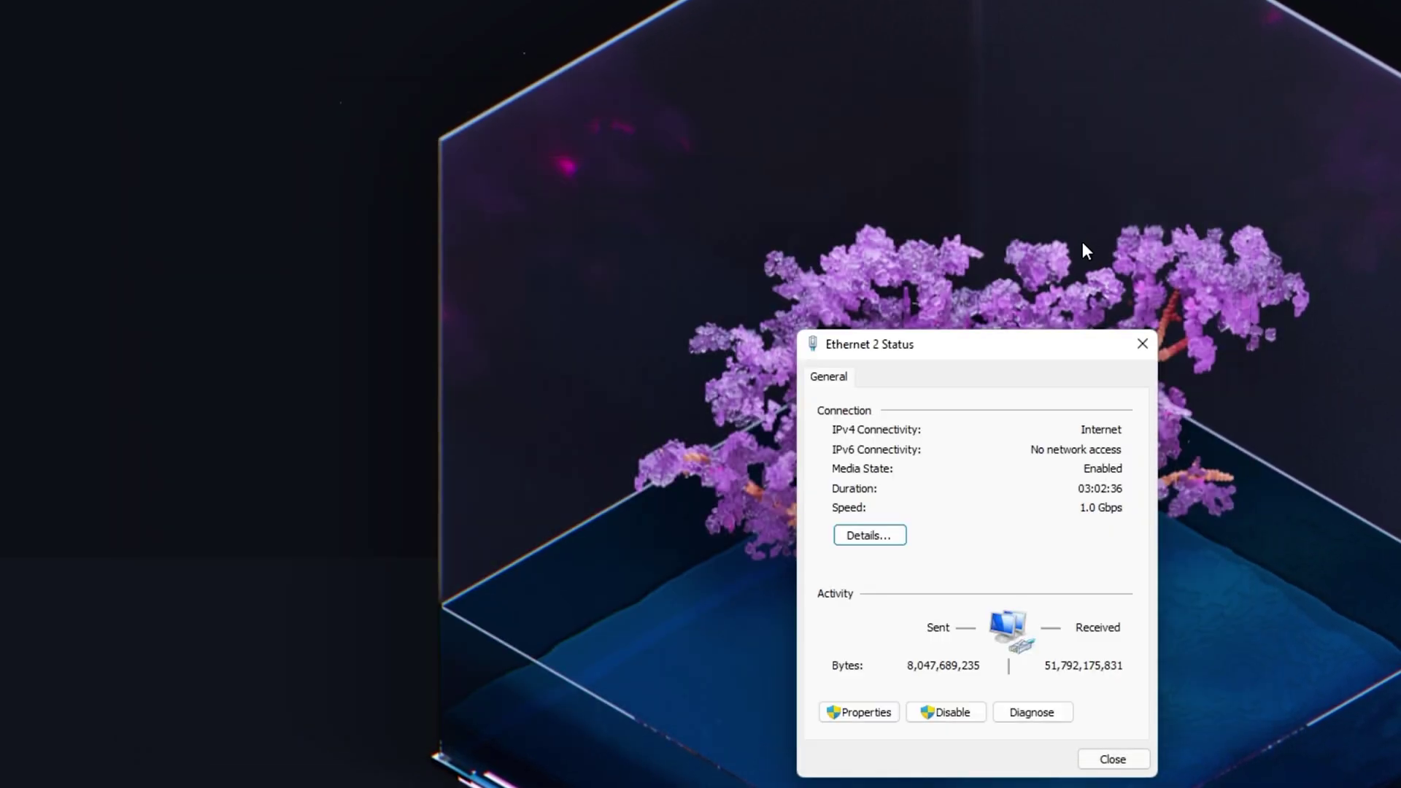
{"action": "left_click_drag", "start_coordinate": [1039, 347], "coordinate": [639, 211]}
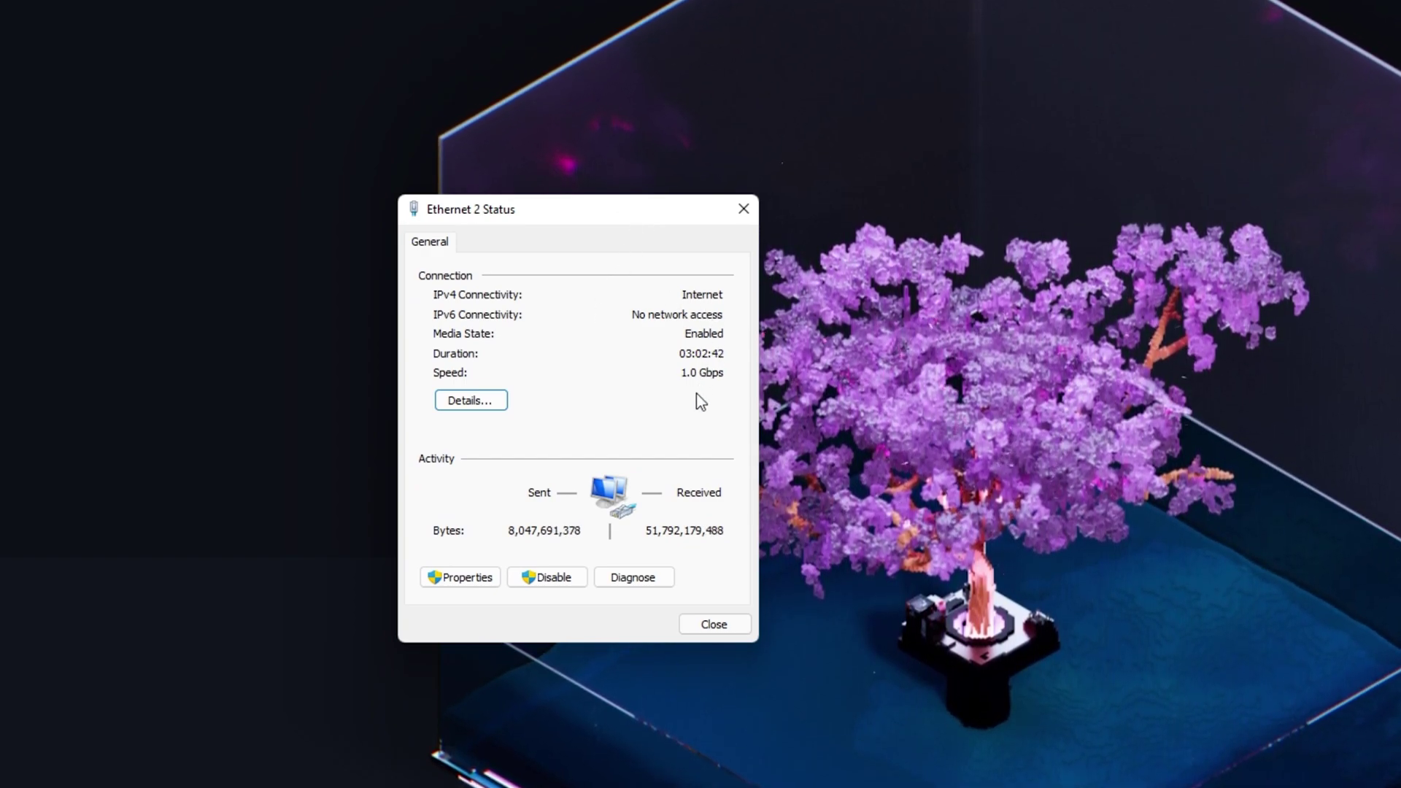
- Open the Internet Protocol Version 4 (TCP/IPv4) settings of the Ethernet 2 connection
{"action": "left_click", "coordinate": [476, 584]}
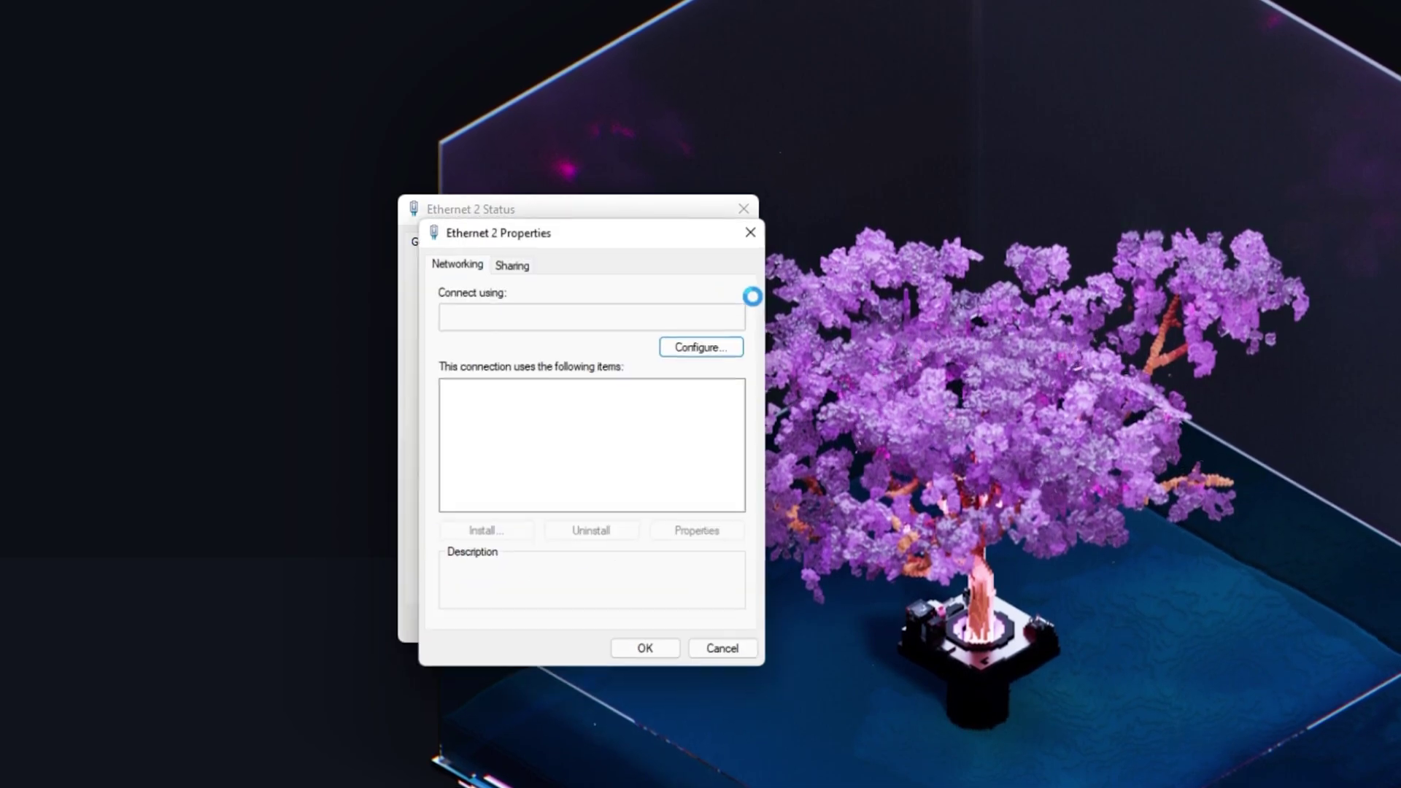
{"action": "left_click_drag", "start_coordinate": [701, 226], "coordinate": [1026, 212]}
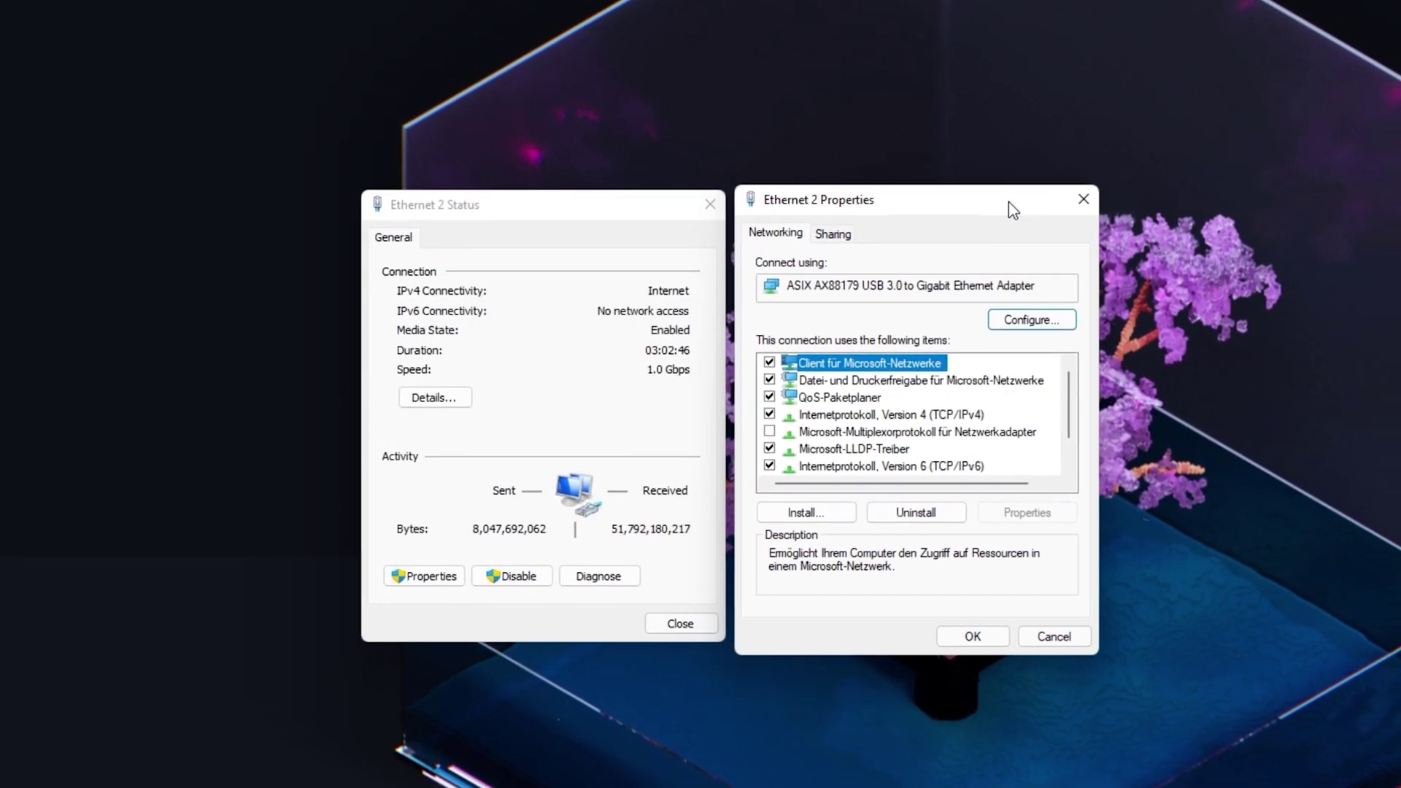
{"action": "left_click", "coordinate": [860, 422]}
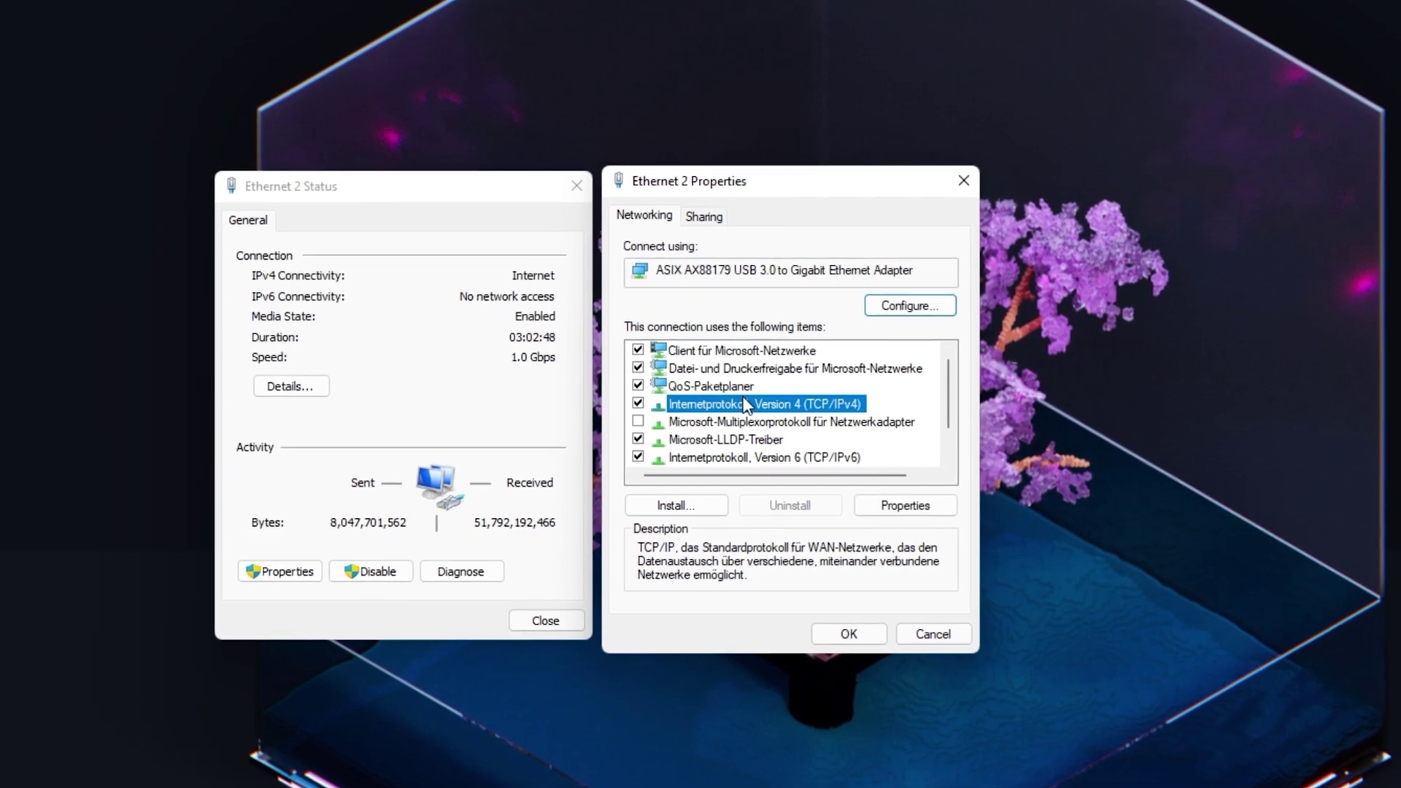
{"action": "double_click", "coordinate": [746, 406]}
{"action": "left_click_drag", "start_coordinate": [717, 253], "coordinate": [1087, 177]}
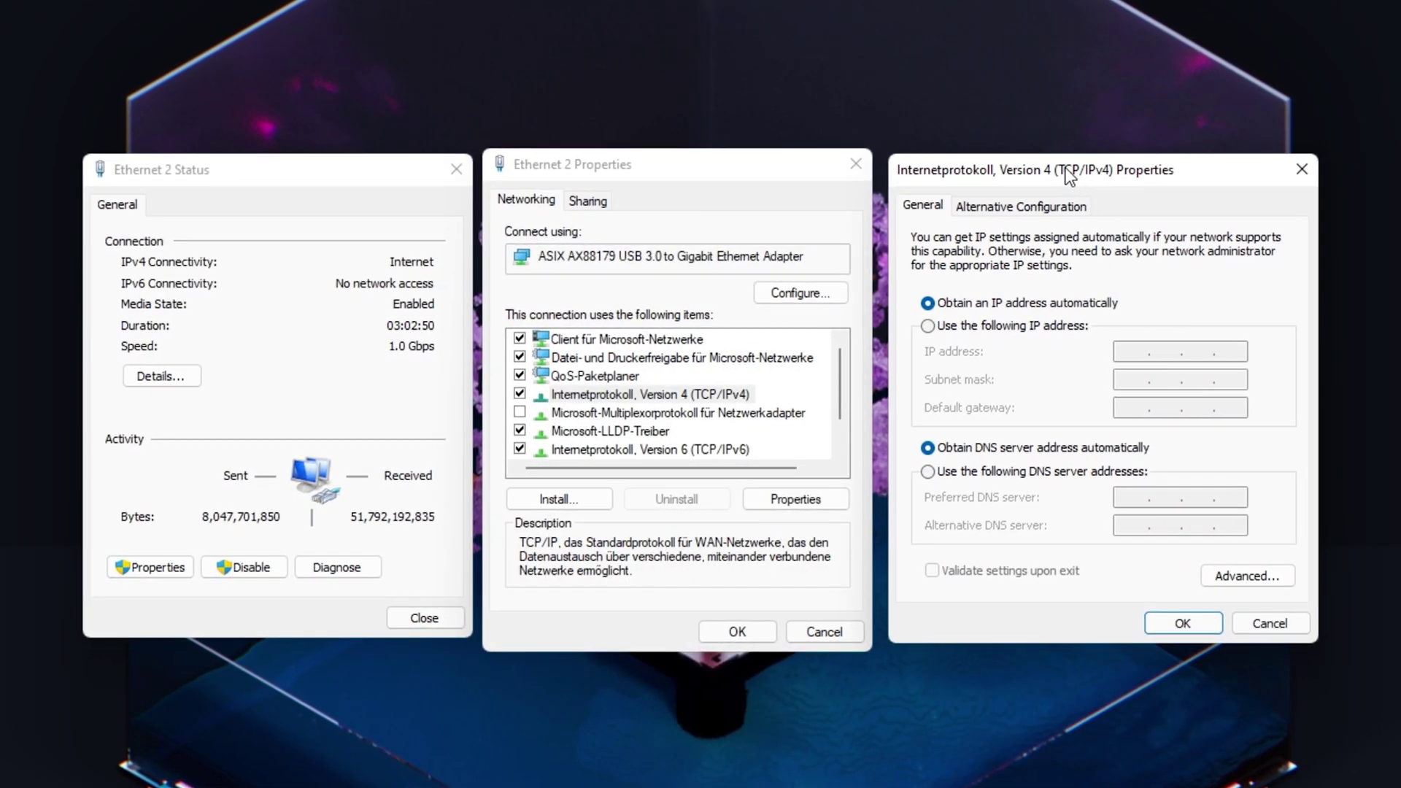
- Enter DNS servers 8.8.8.8 preferred and 8.8.4.4 alternative, and confirm
{"action": "left_click", "coordinate": [927, 468]}
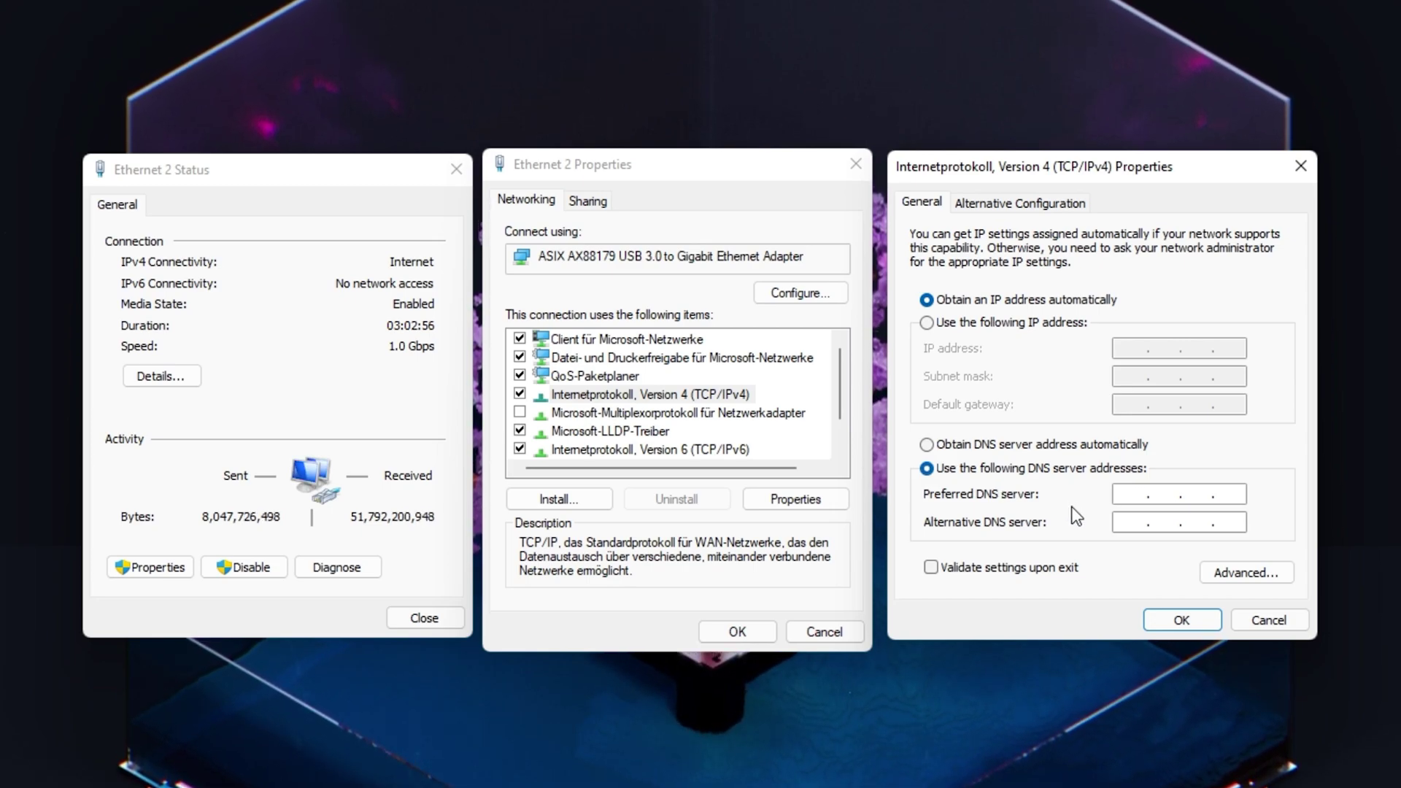
{"action": "type", "text": "8.8.8.8"}
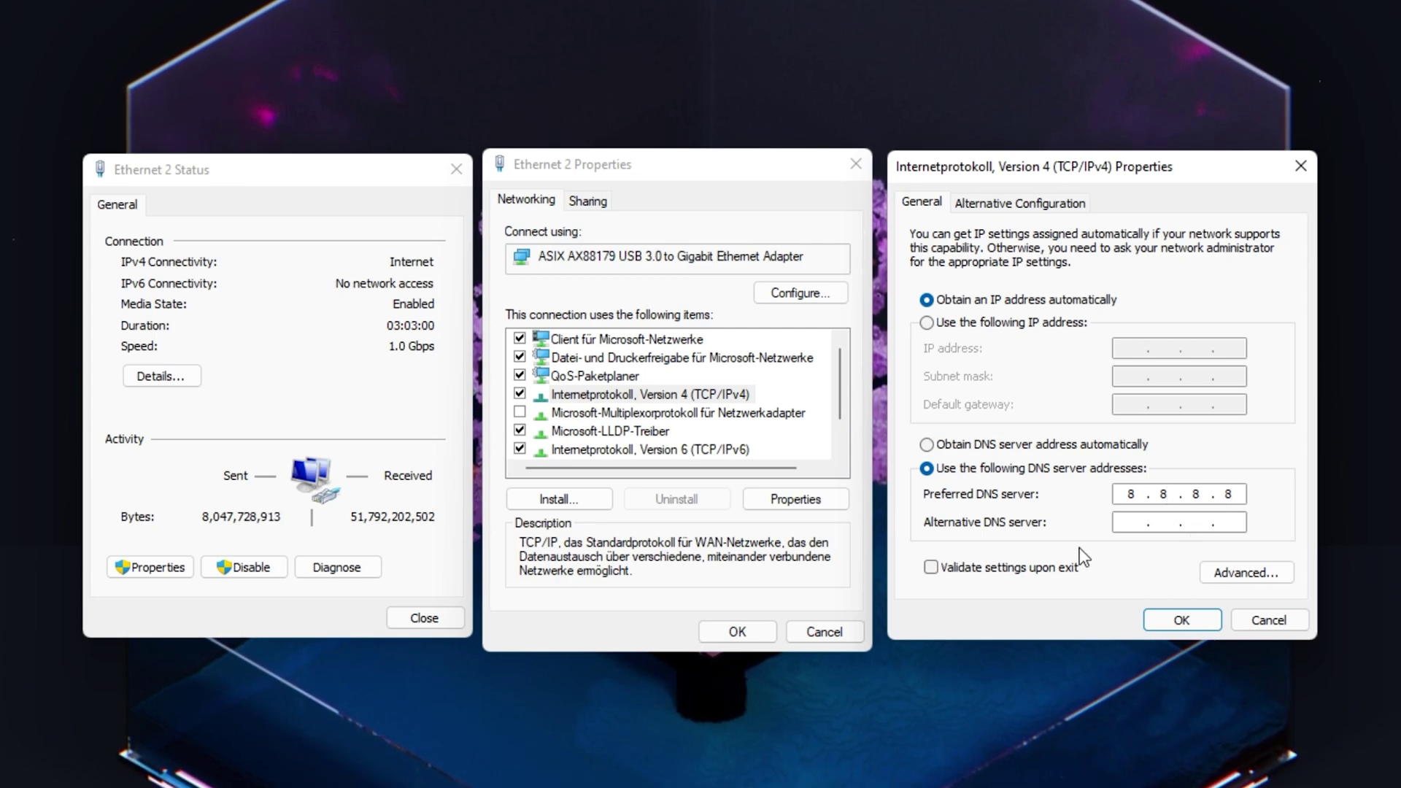
{"action": "left_click", "coordinate": [1128, 524]}
{"action": "type", "text": "8.8"}
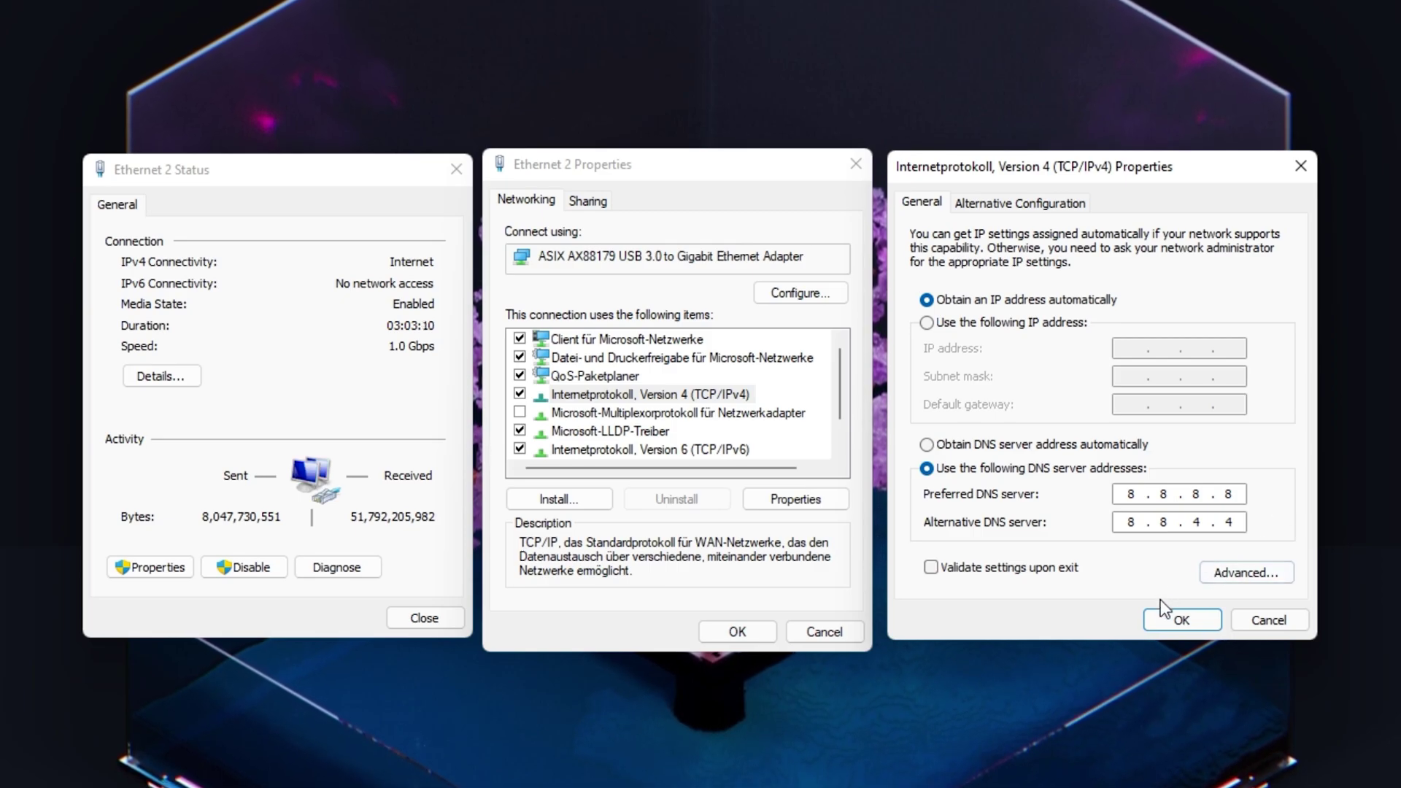
{"action": "left_click", "coordinate": [1163, 620]}
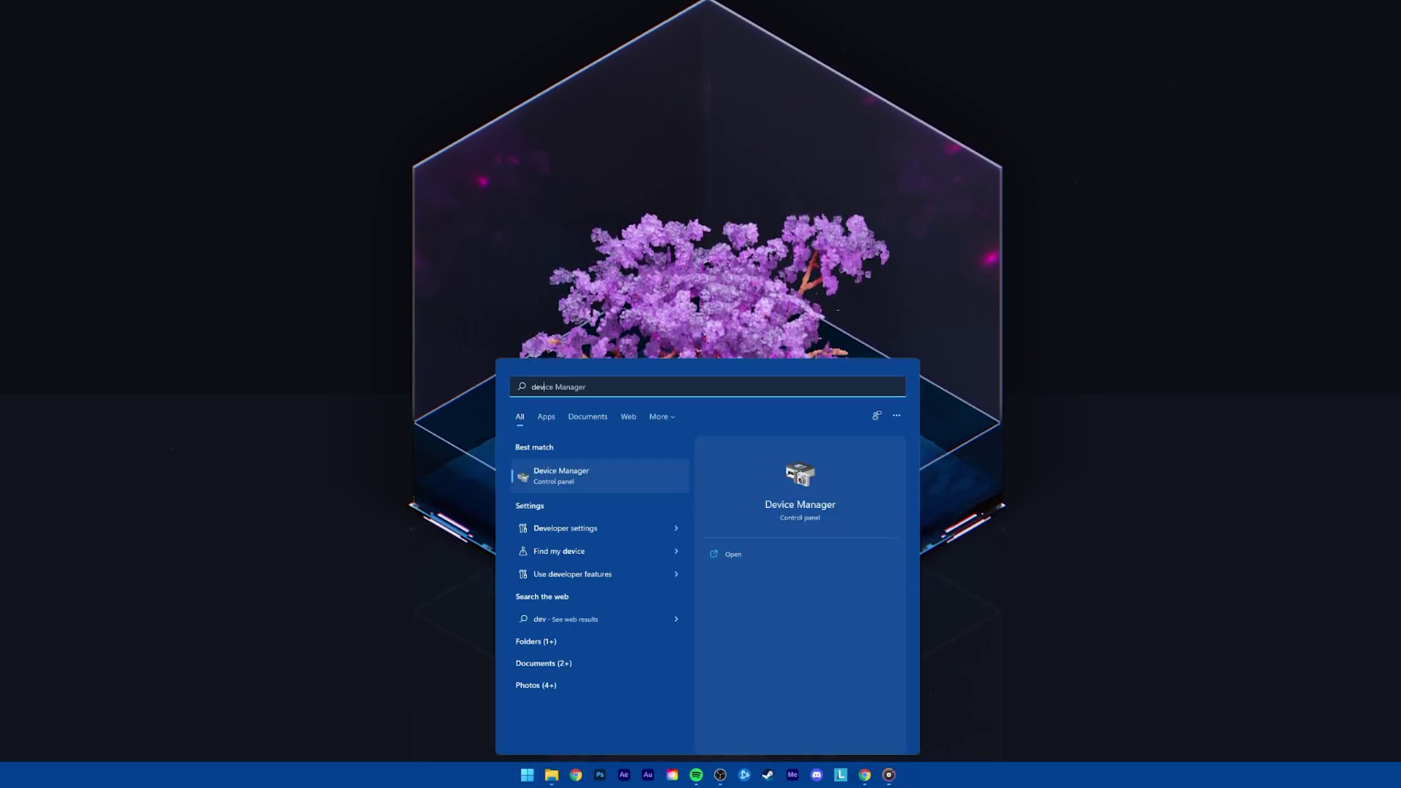
- In Device Manager, open Update driver for the ASIX USB 3.0 Gigabit Ethernet adapter, then close it
{"action": "type", "text": "anager"}
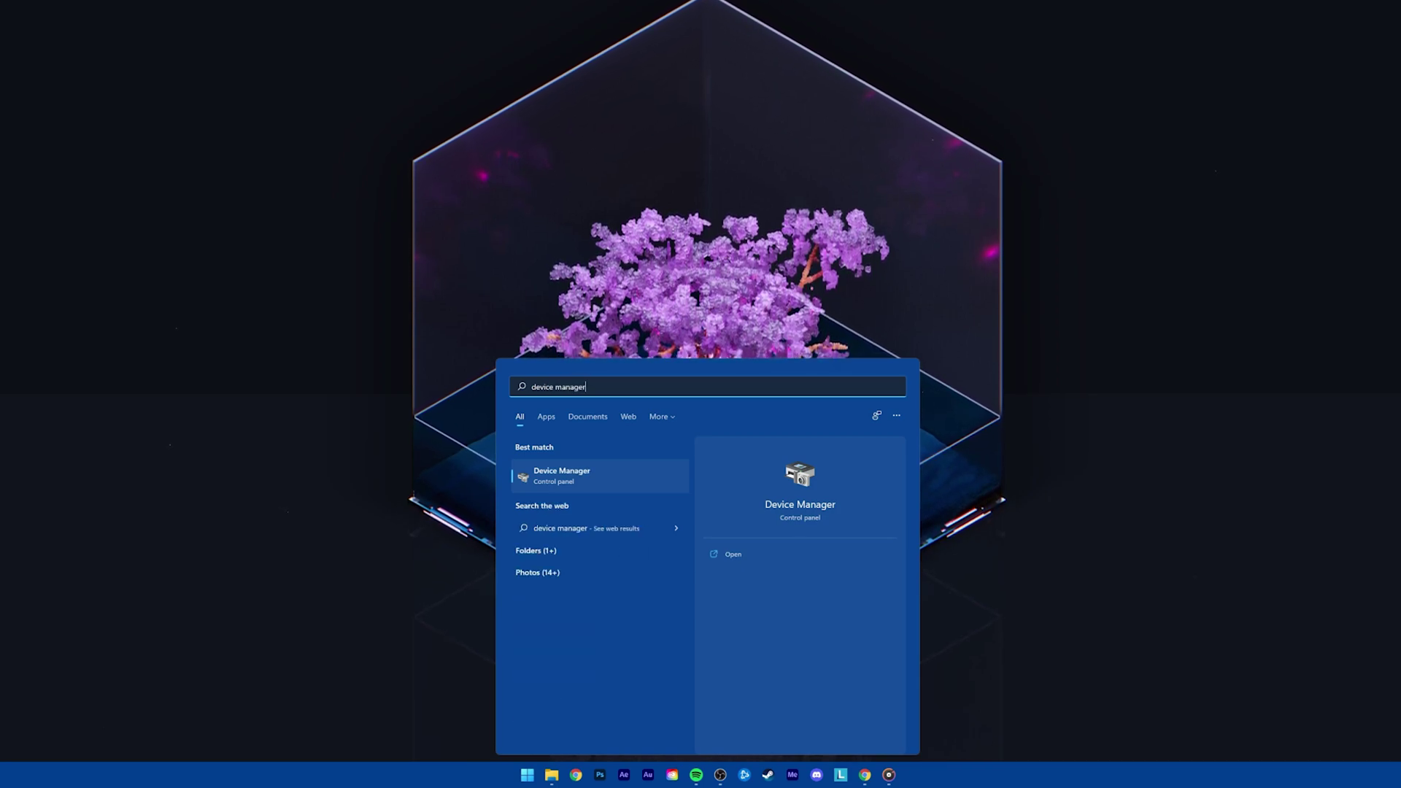
{"action": "key", "text": "Return"}
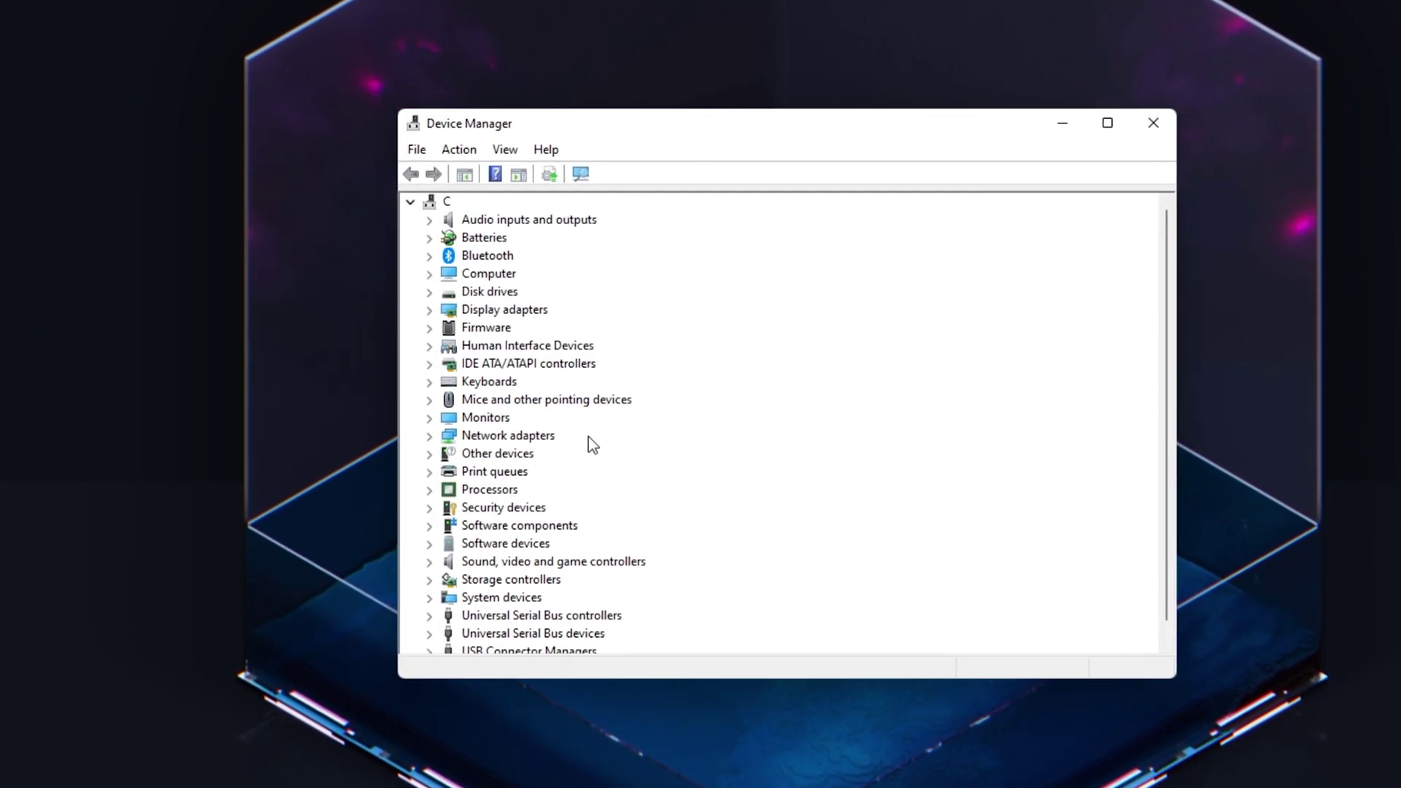
{"action": "left_click", "coordinate": [429, 436]}
{"action": "right_click", "coordinate": [645, 435]}
{"action": "left_click", "coordinate": [707, 447]}
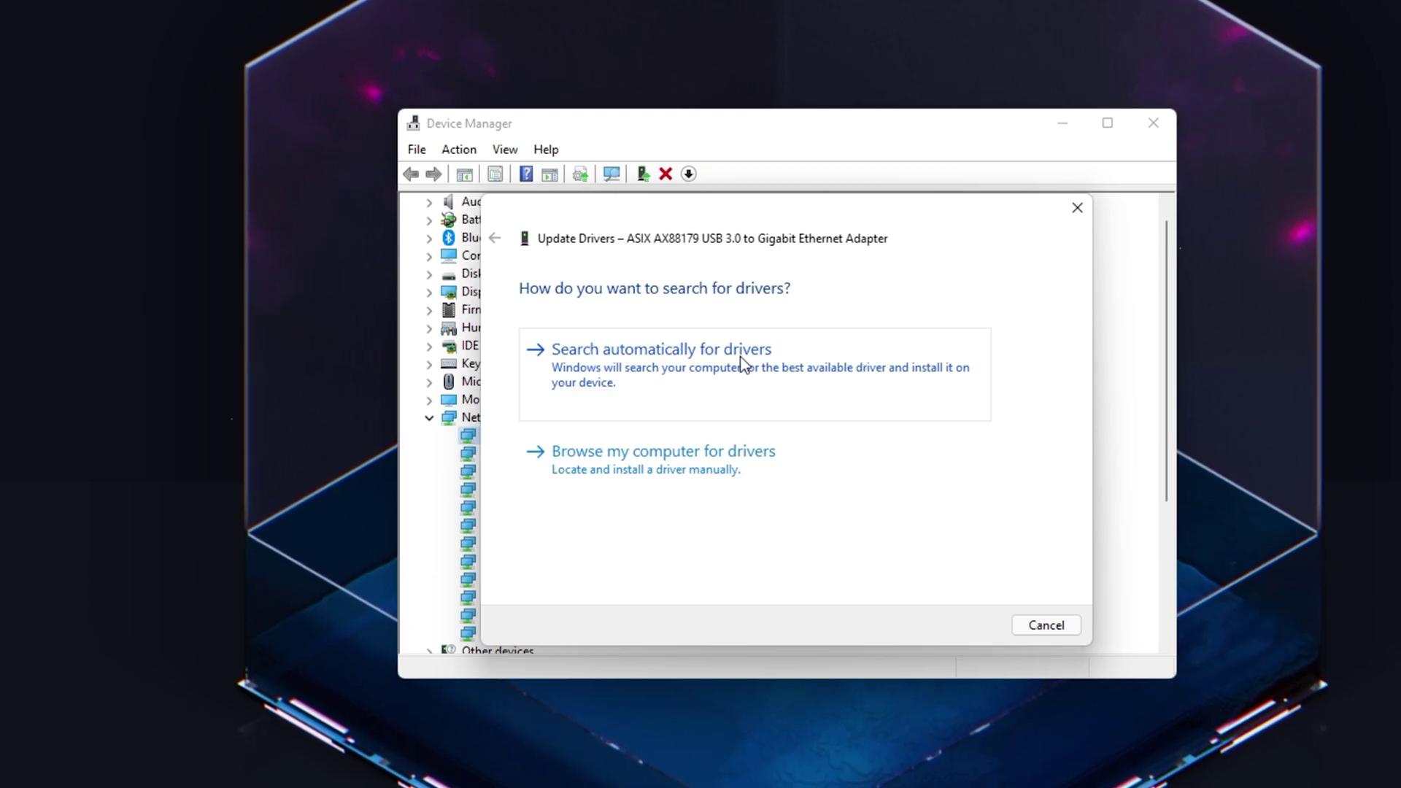
{"action": "left_click", "coordinate": [1080, 206]}
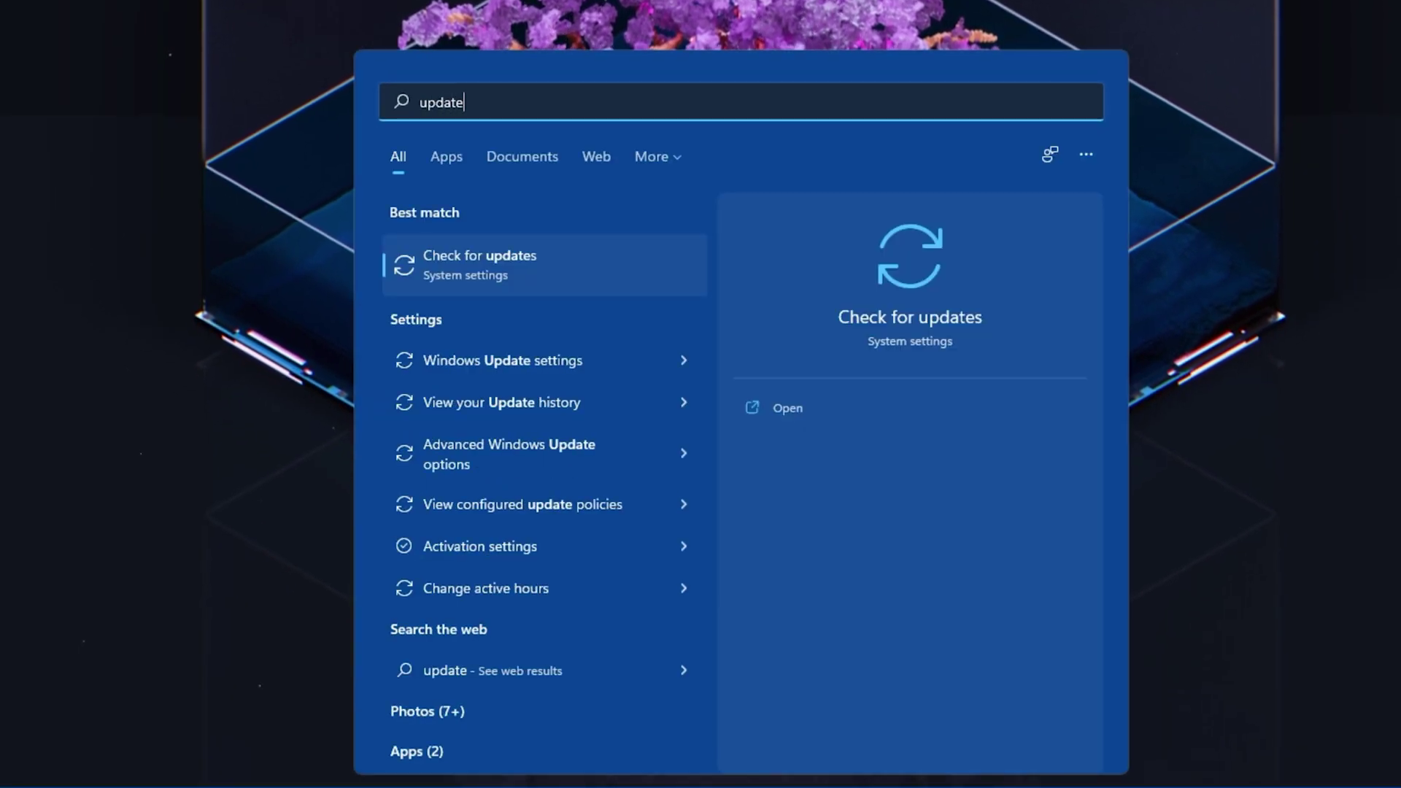
- Open Windows Update and choose Install now for the three pending updates
{"action": "key", "text": "Return"}
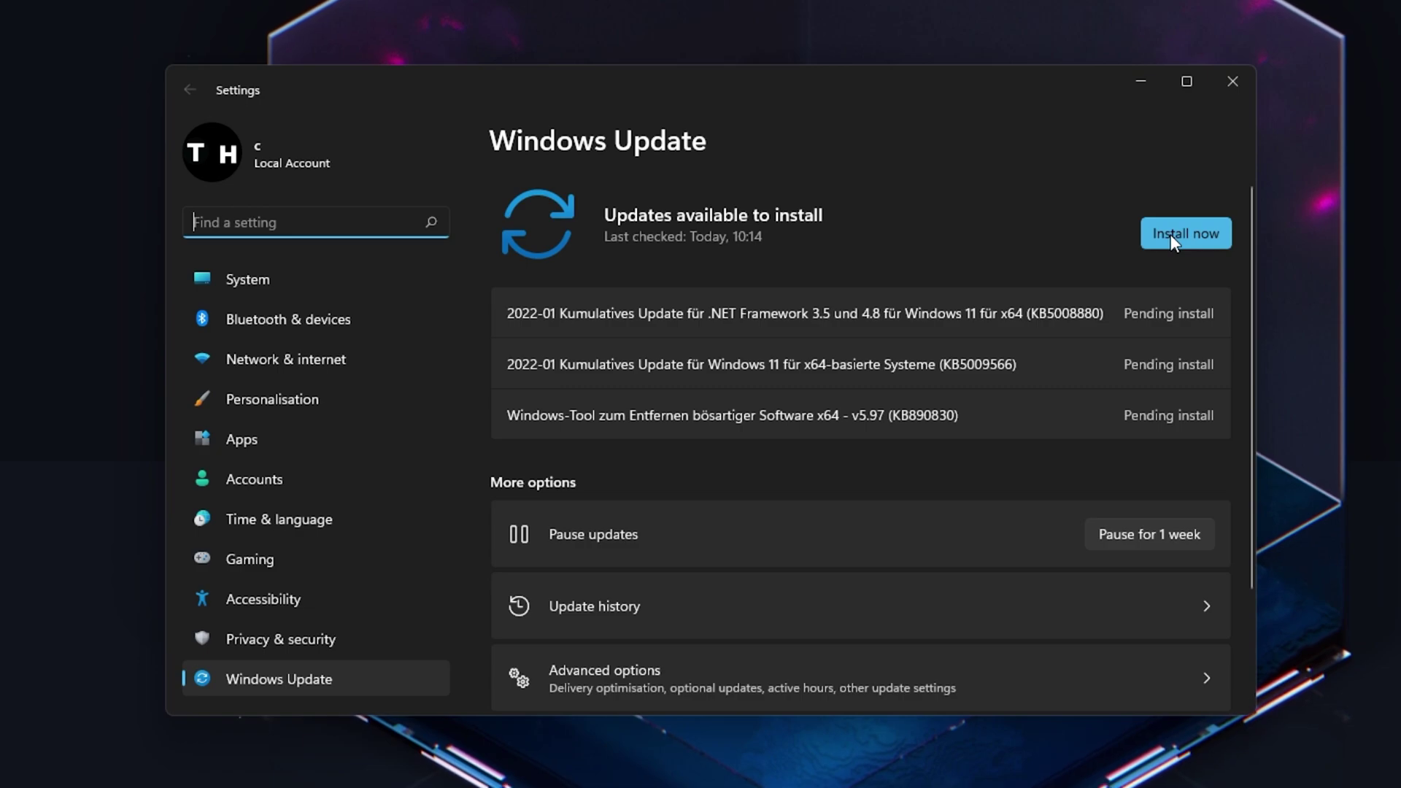
{"action": "left_click", "coordinate": [1040, 223]}
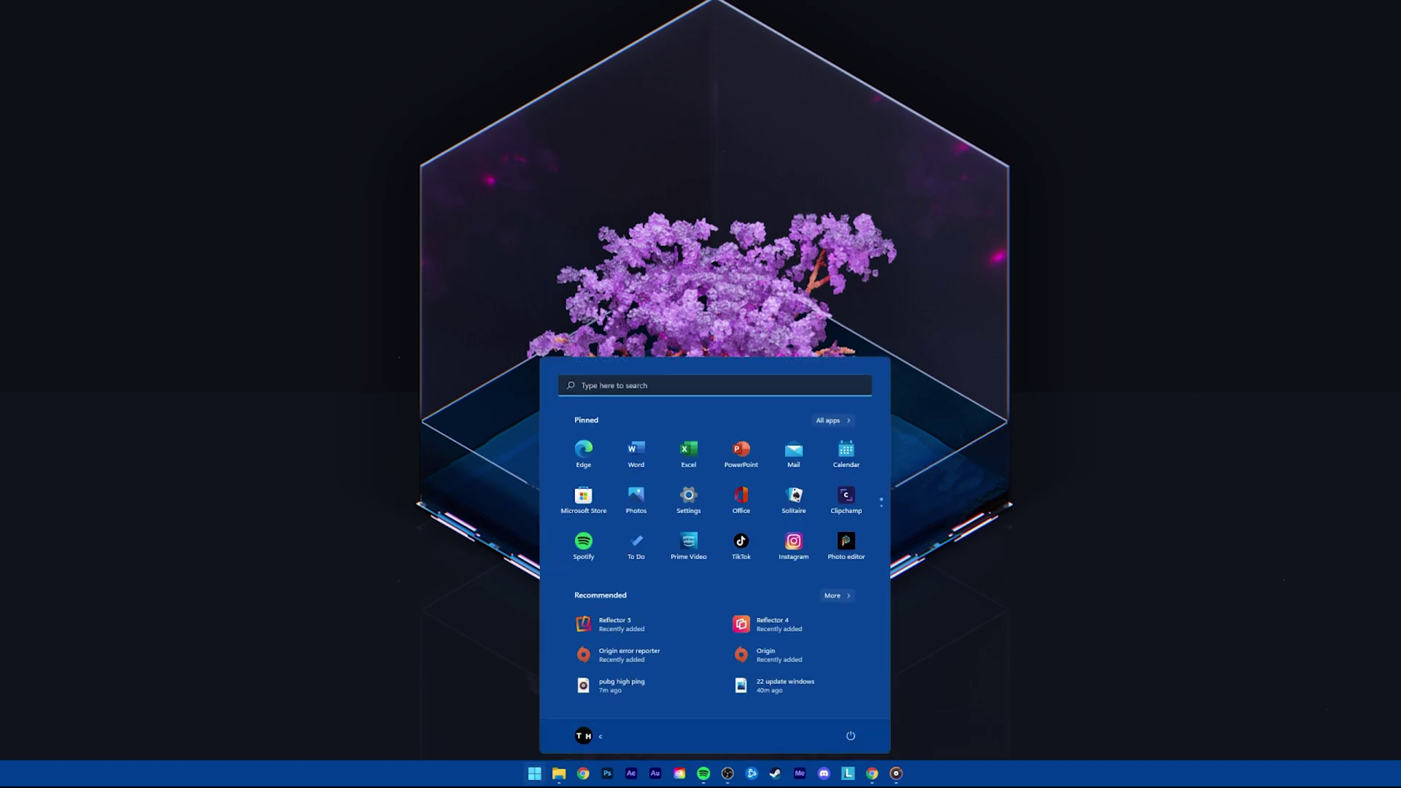
- Launch Task Manager and sort processes by the Network column
{"action": "type", "text": "task manager"}
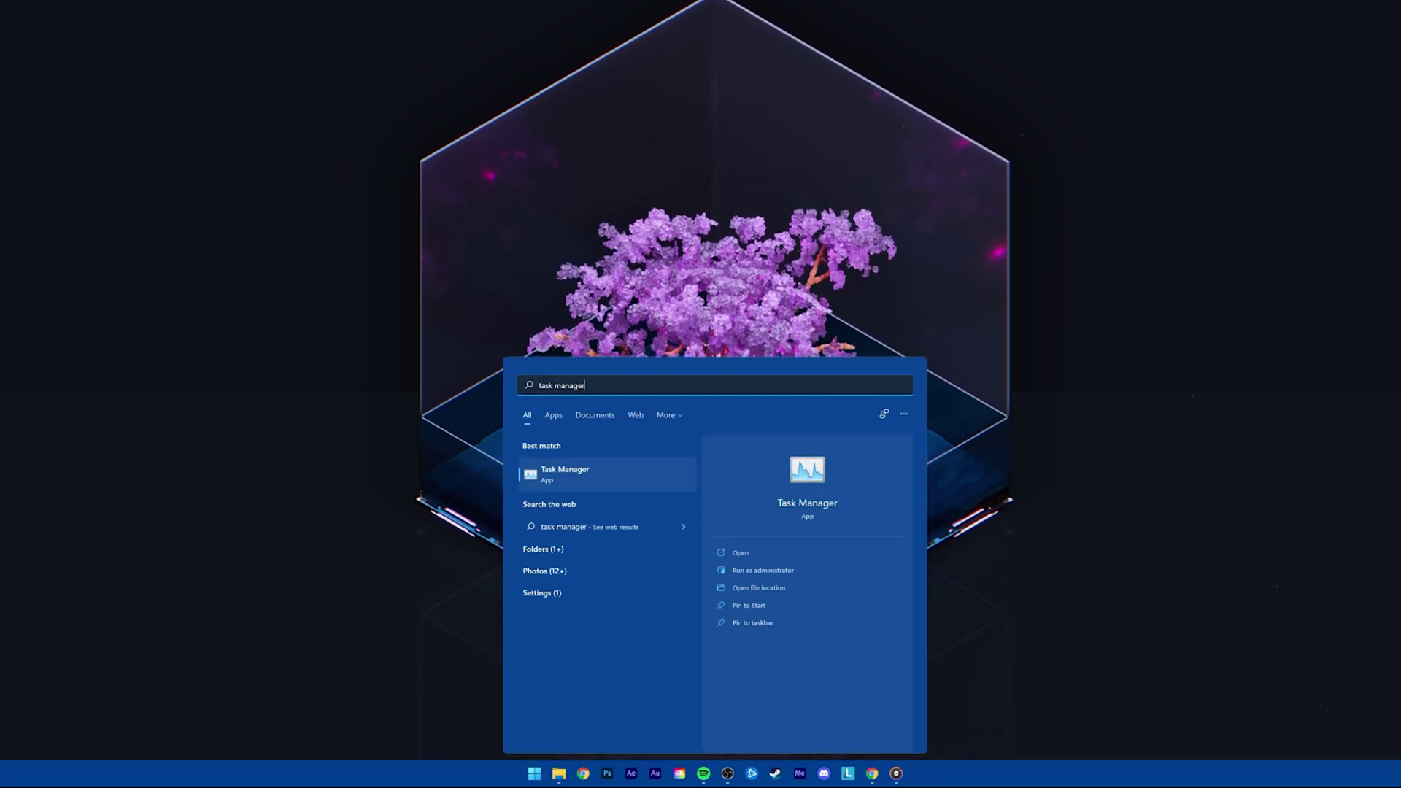
{"action": "key", "text": "Return"}
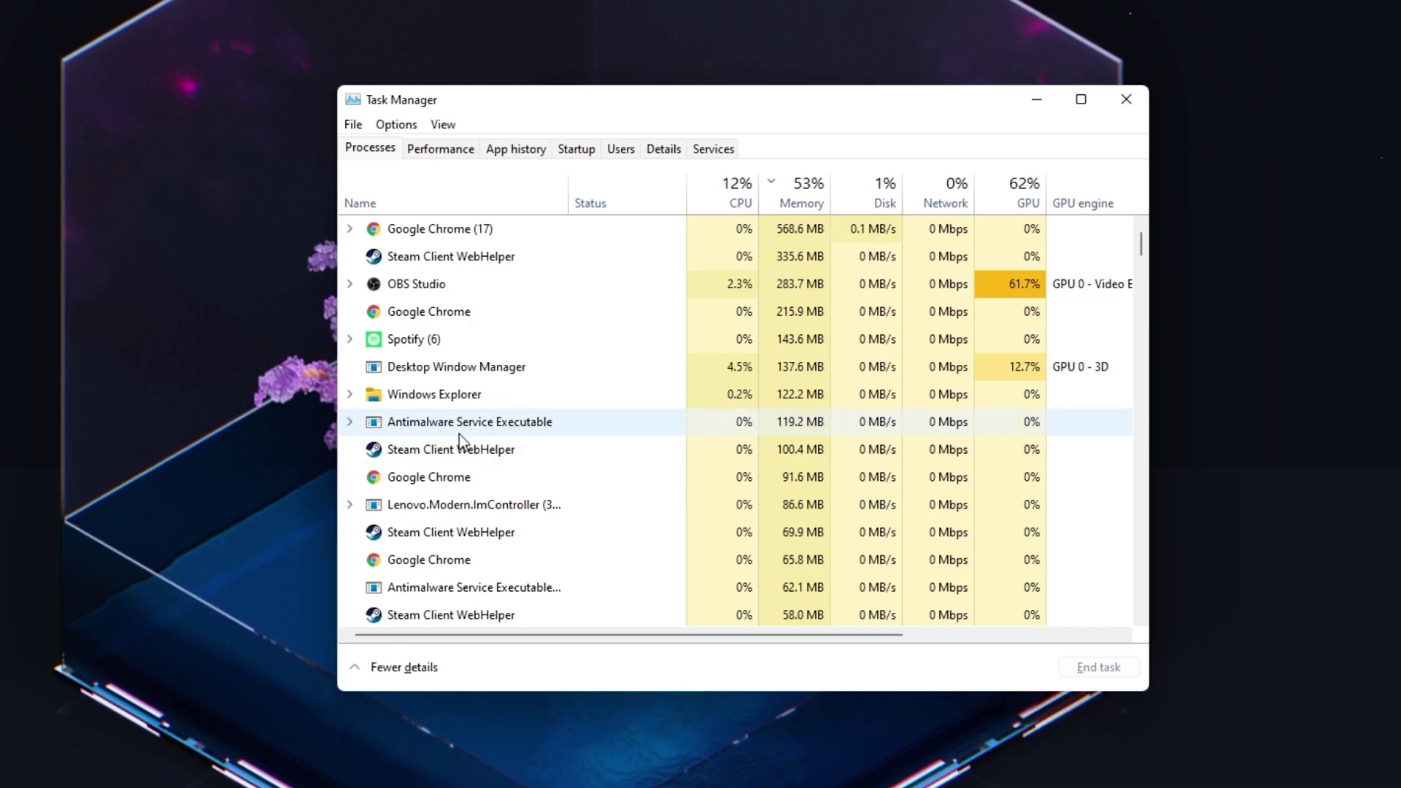
{"action": "left_click", "coordinate": [524, 322]}
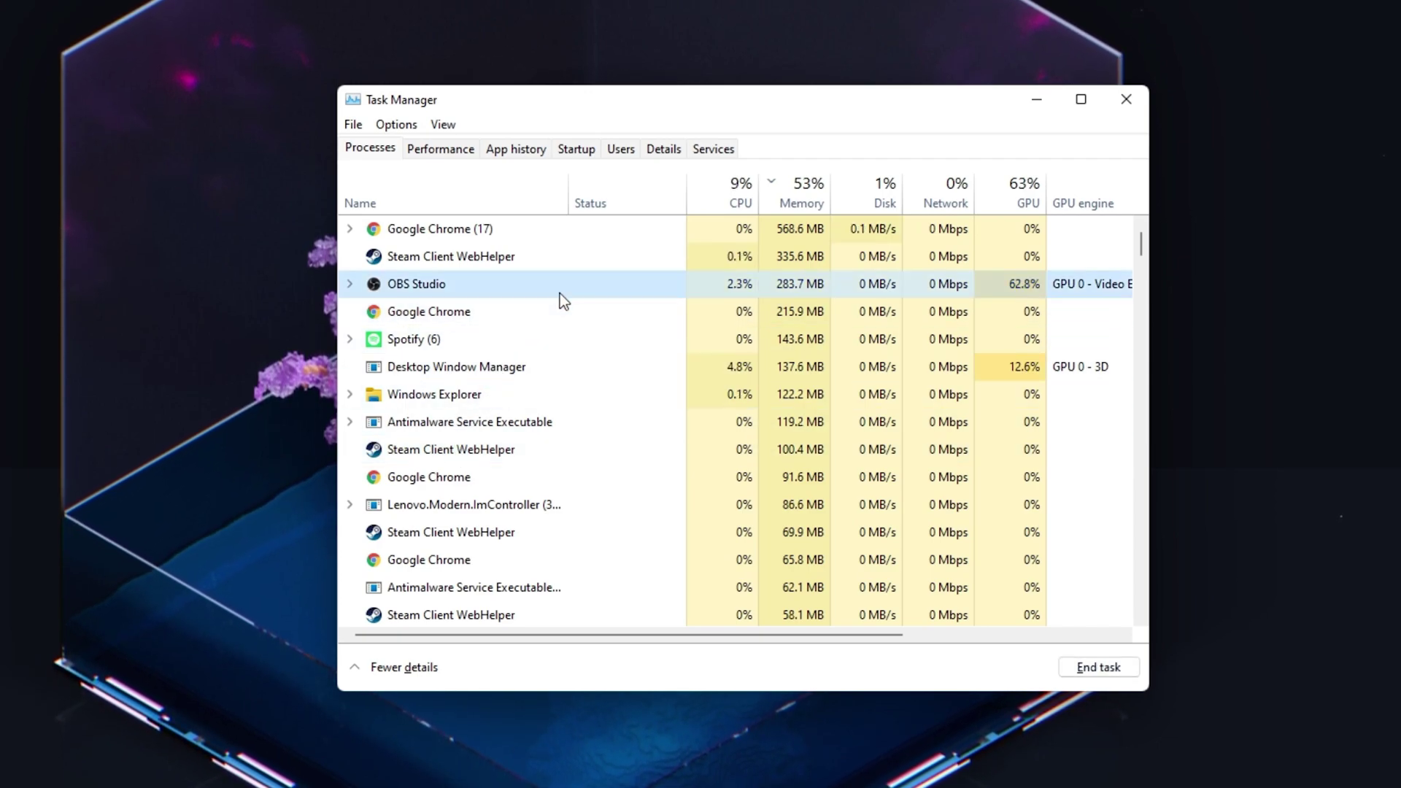
{"action": "scroll", "coordinate": [588, 423], "scroll_direction": "down", "scroll_amount": 3}
{"action": "scroll", "coordinate": [589, 430], "scroll_direction": "up", "scroll_amount": 3}
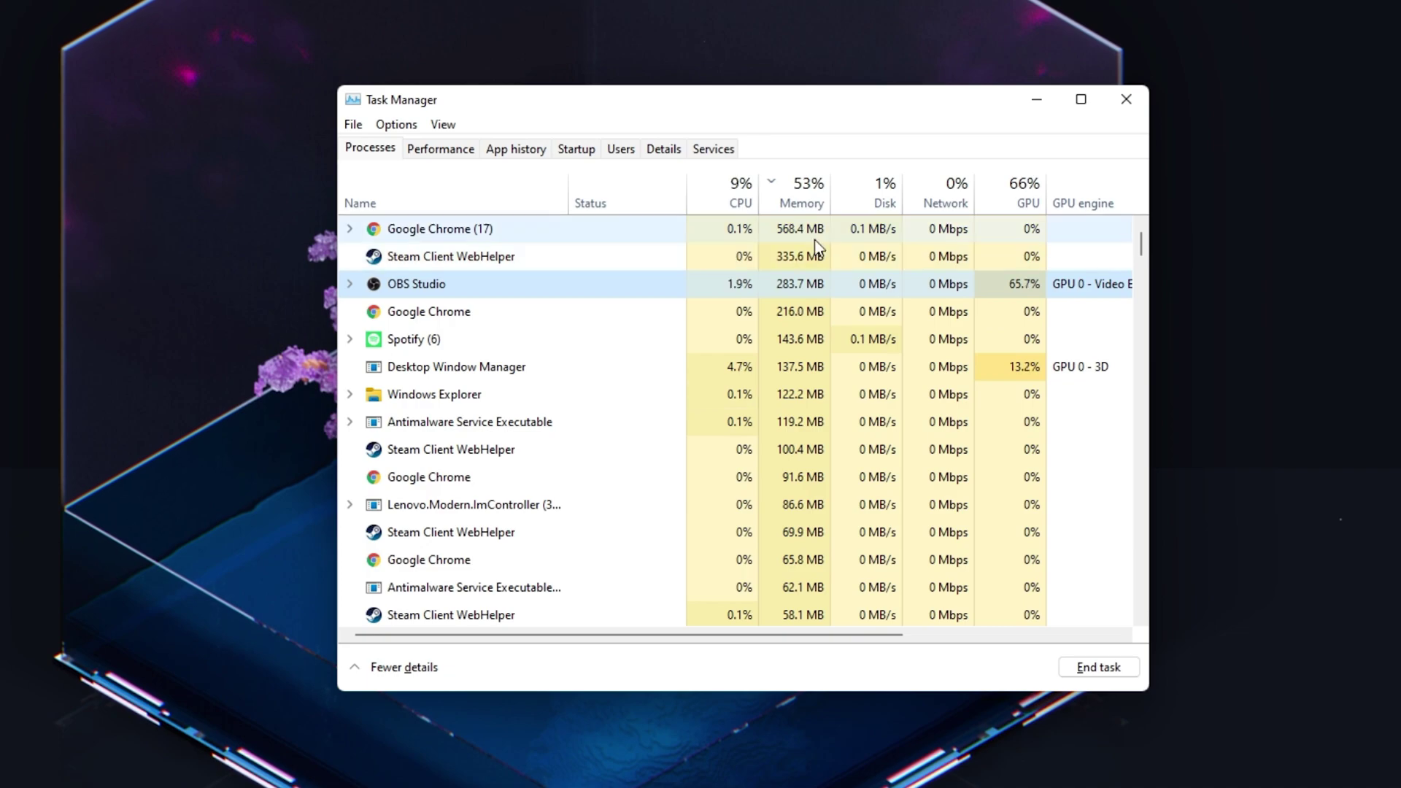
{"action": "left_click", "coordinate": [952, 199]}
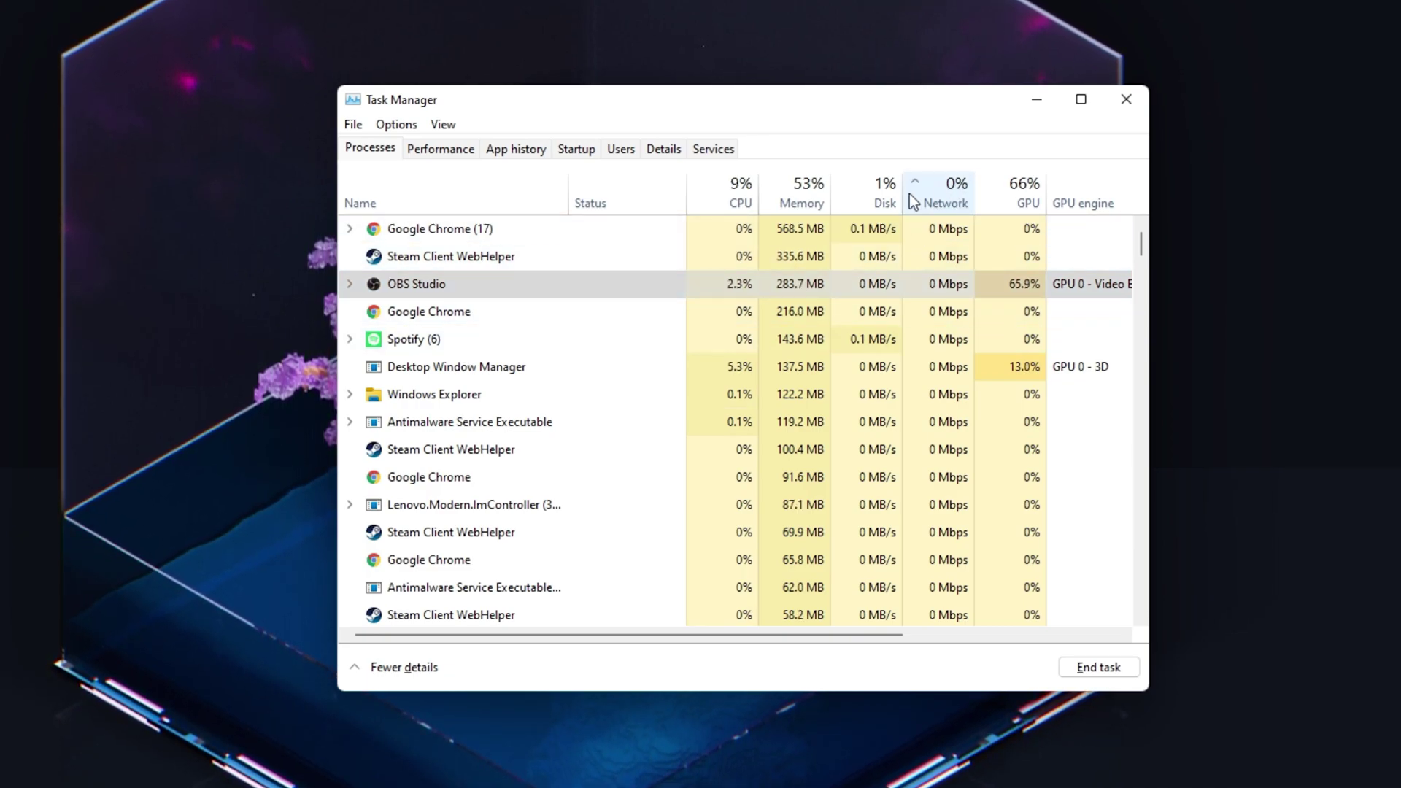
- End the Creative Cloud (32 bit) process, leaving Core Sync running
{"action": "scroll", "coordinate": [567, 501], "scroll_direction": "down", "scroll_amount": 3}
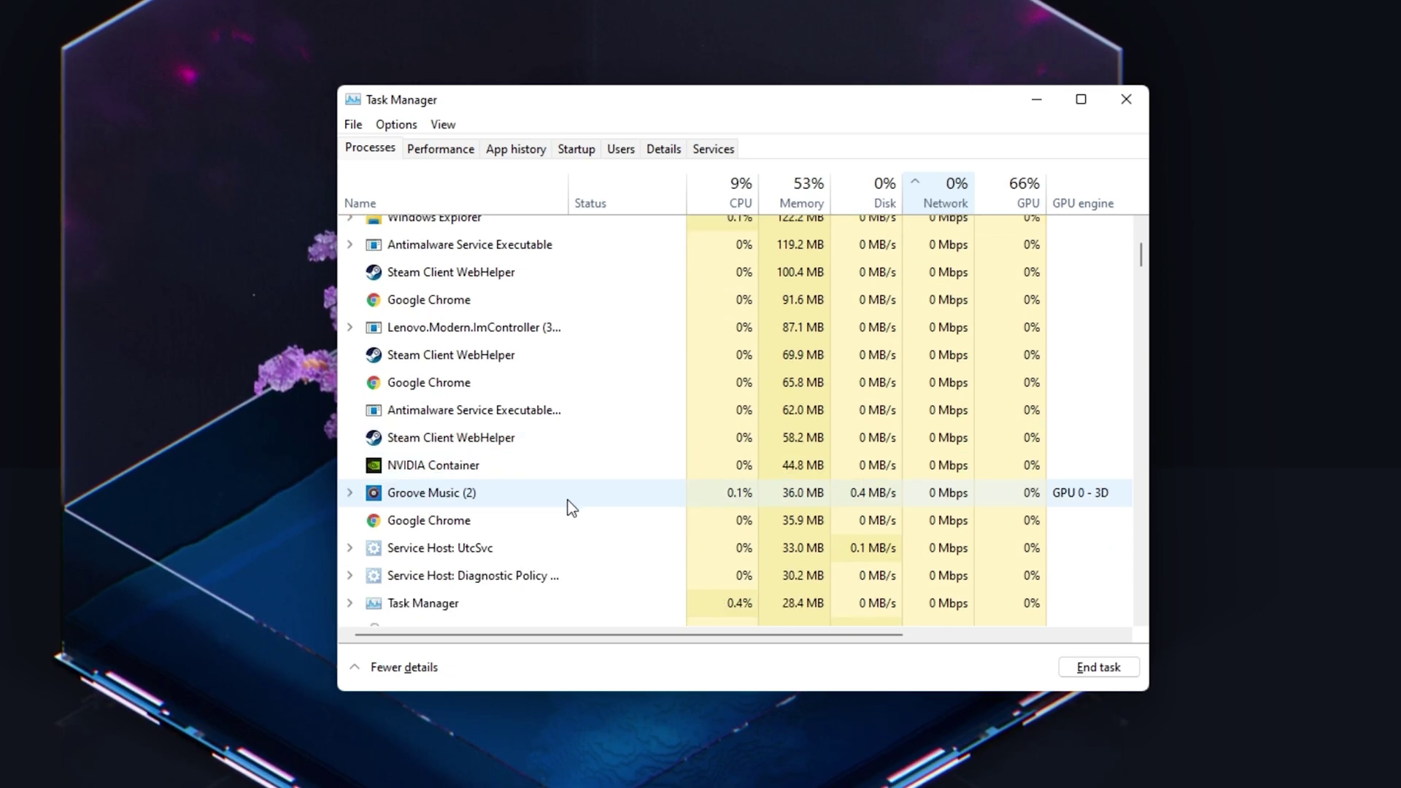
{"action": "scroll", "coordinate": [568, 504], "scroll_direction": "down", "scroll_amount": 2}
{"action": "scroll", "coordinate": [566, 502], "scroll_direction": "down", "scroll_amount": 3}
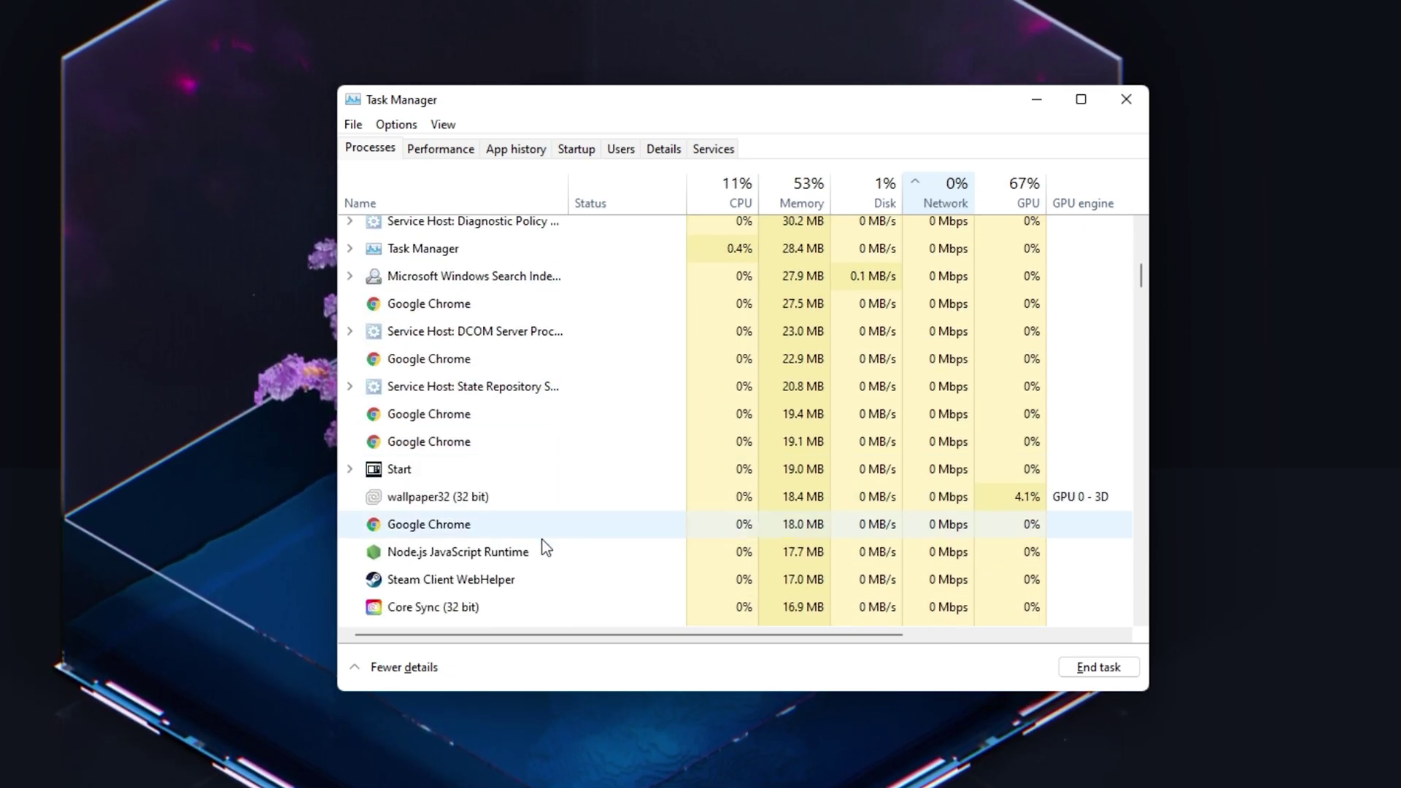
{"action": "right_click", "coordinate": [549, 607]}
{"action": "left_click", "coordinate": [567, 537]}
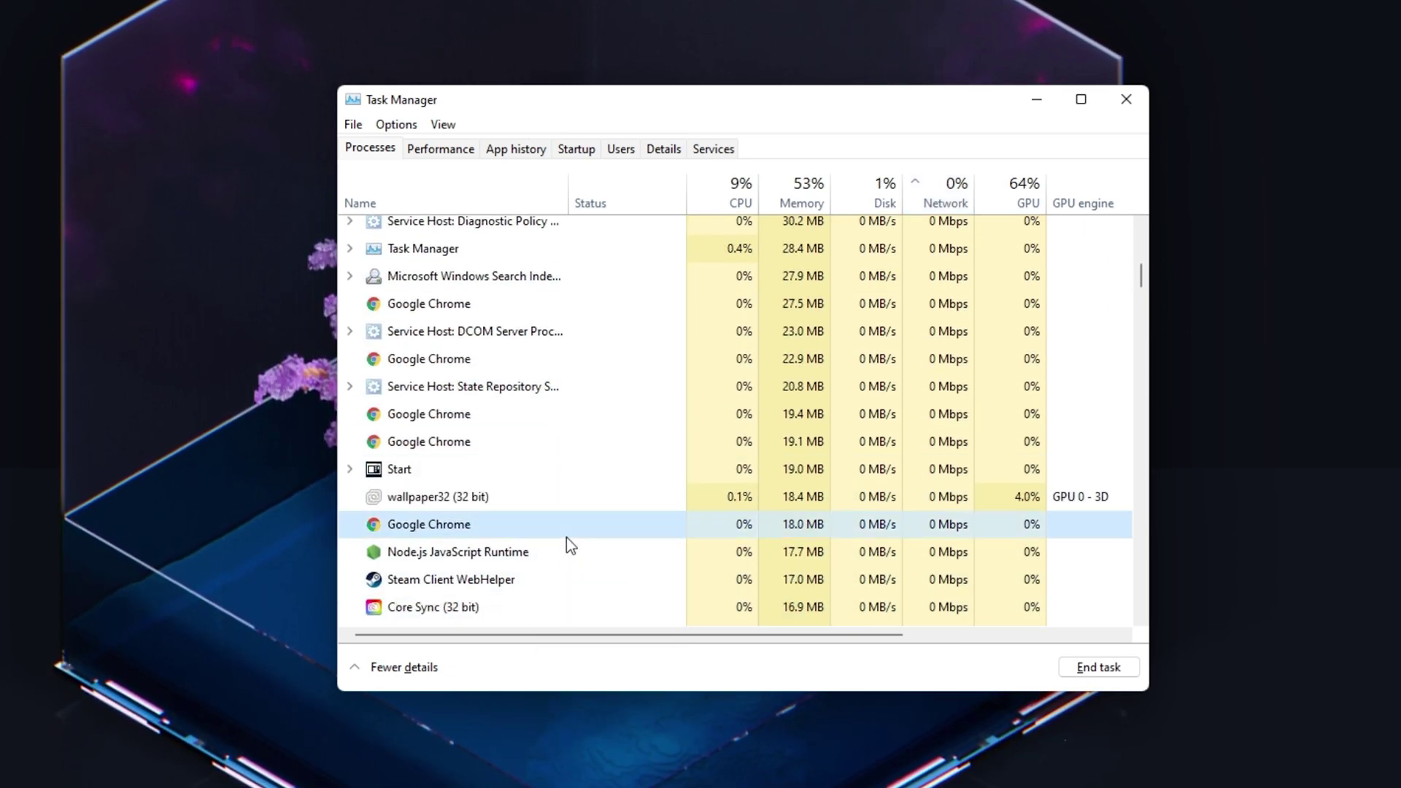
{"action": "scroll", "coordinate": [566, 538], "scroll_direction": "down", "scroll_amount": 2}
{"action": "right_click", "coordinate": [555, 559]}
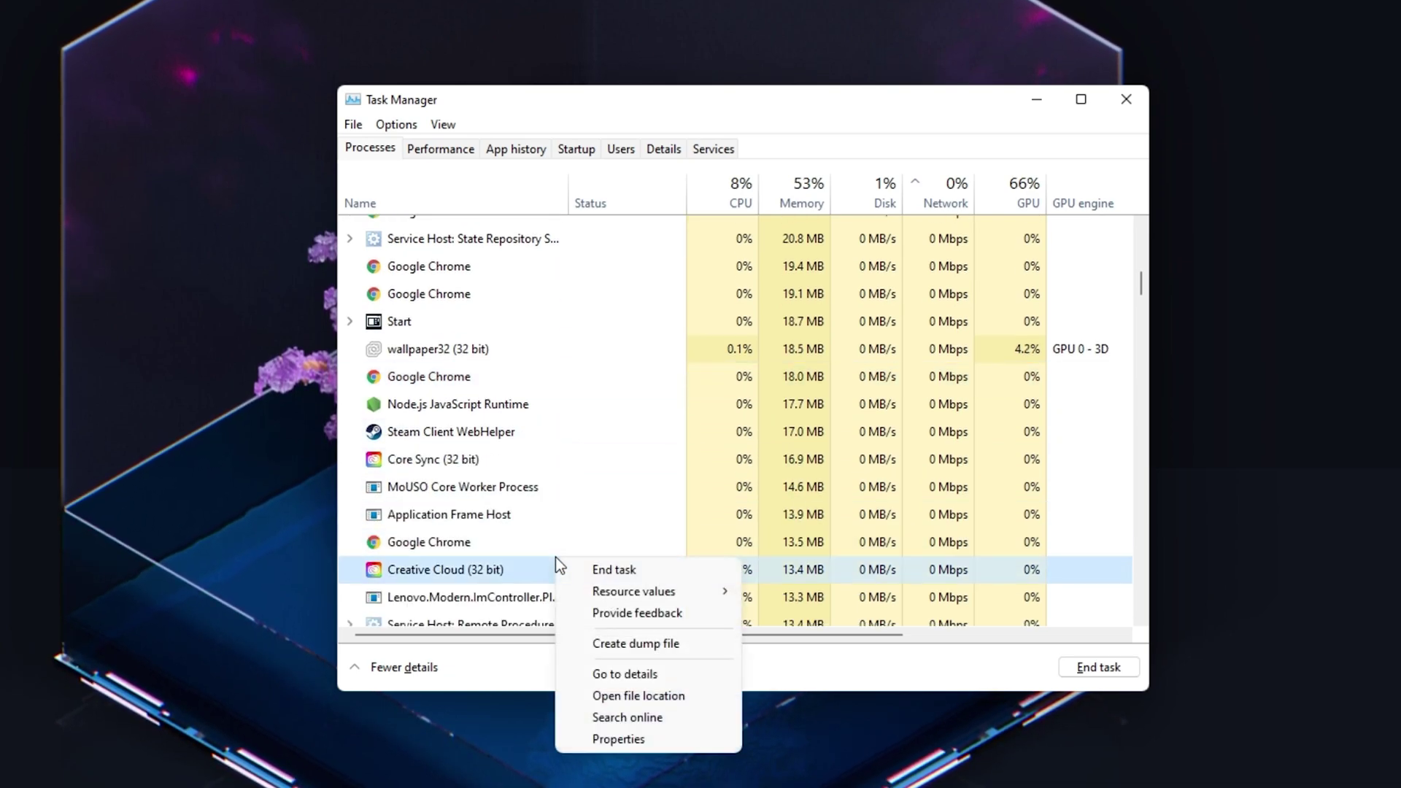
{"action": "left_click", "coordinate": [593, 569]}
{"action": "scroll", "coordinate": [584, 535], "scroll_direction": "down", "scroll_amount": 3}
{"action": "scroll", "coordinate": [583, 535], "scroll_direction": "down", "scroll_amount": 3}
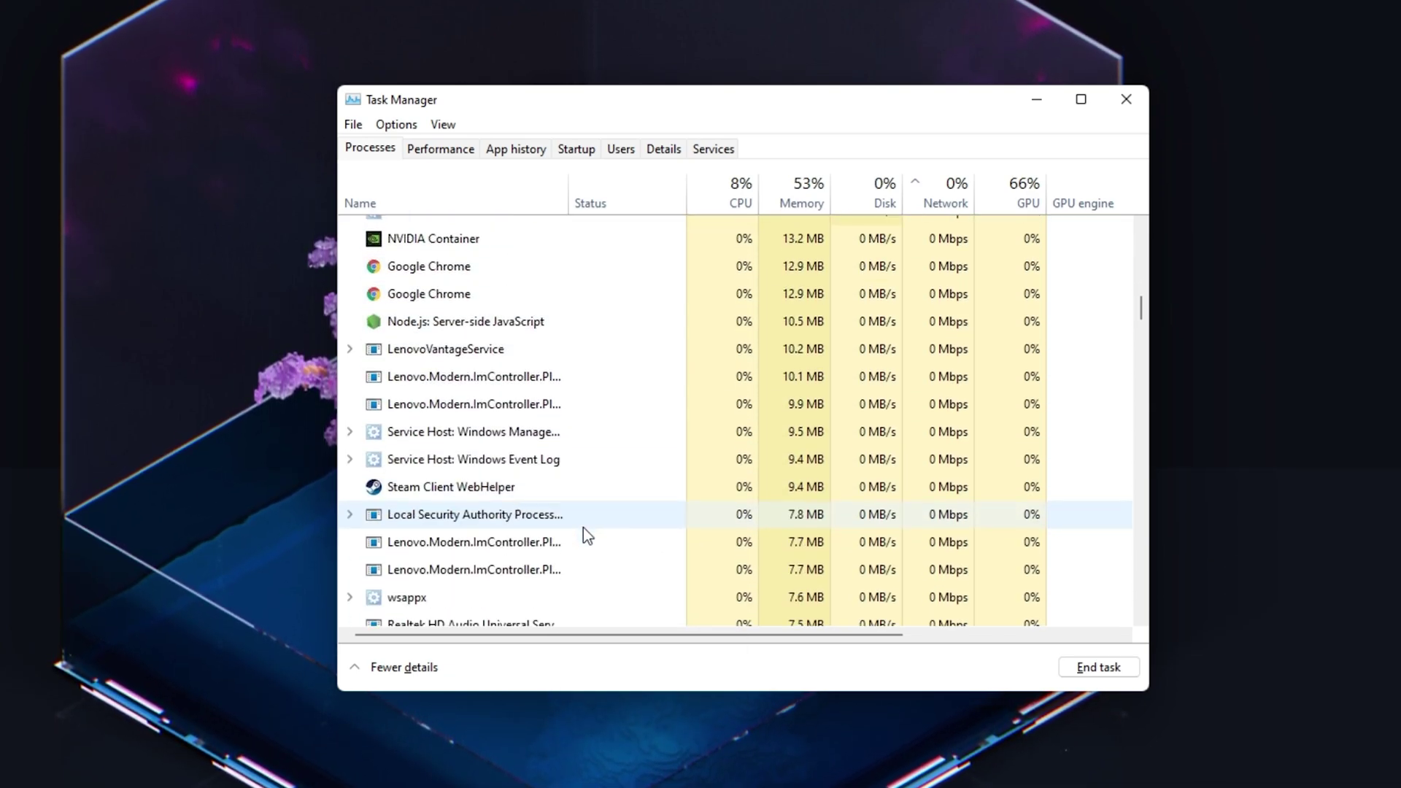
{"action": "scroll", "coordinate": [584, 528], "scroll_direction": "down", "scroll_amount": 8}
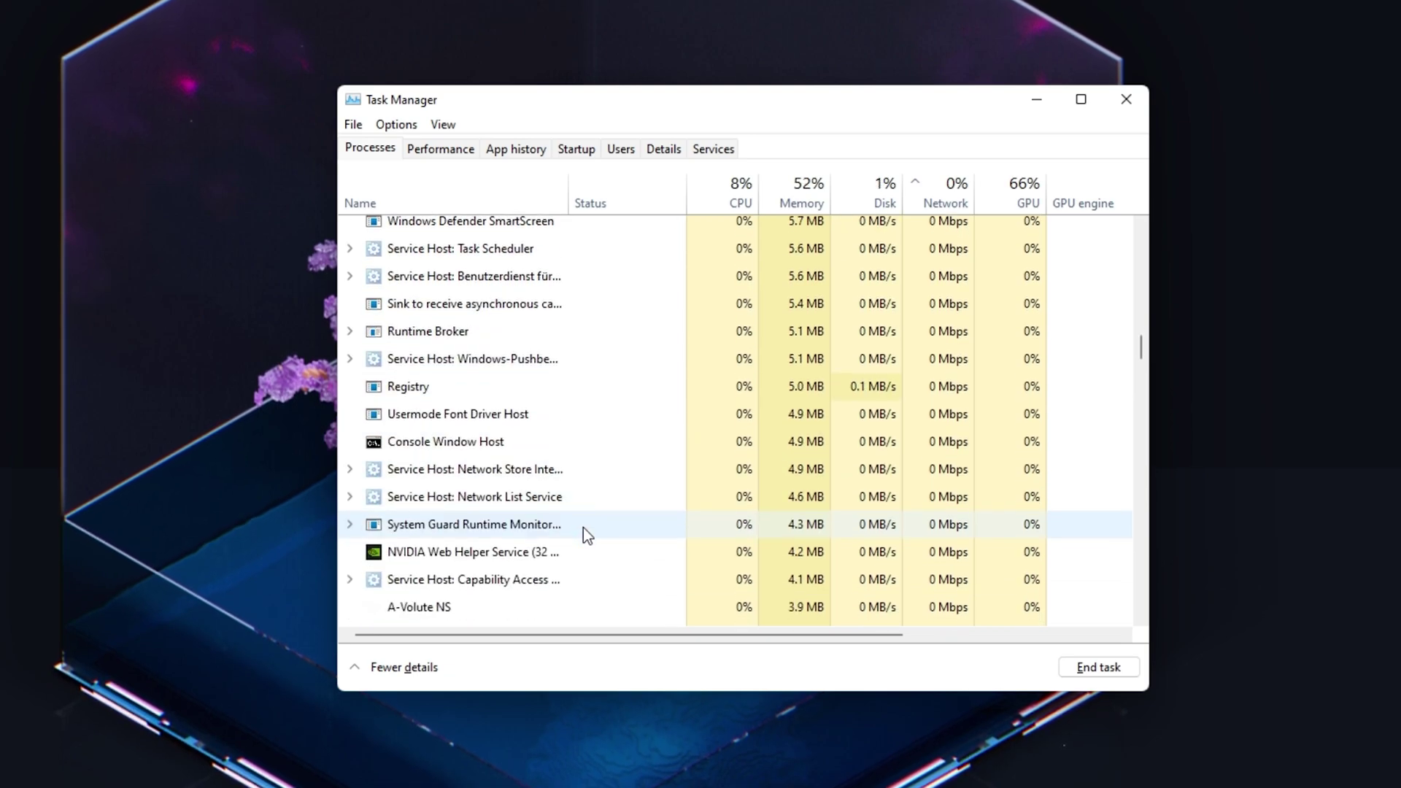